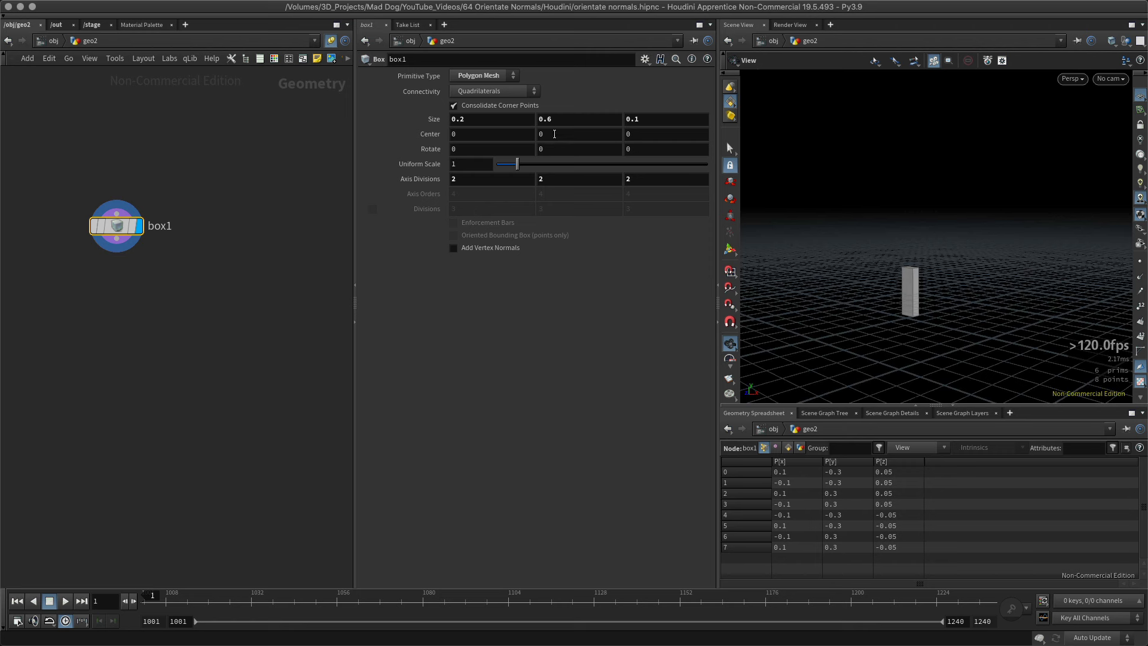
Set the box's Y center to the expression ch("sizey") * 0.5.
click(570, 118)
click(576, 132)
text(ch("sizey"))
key(Return)
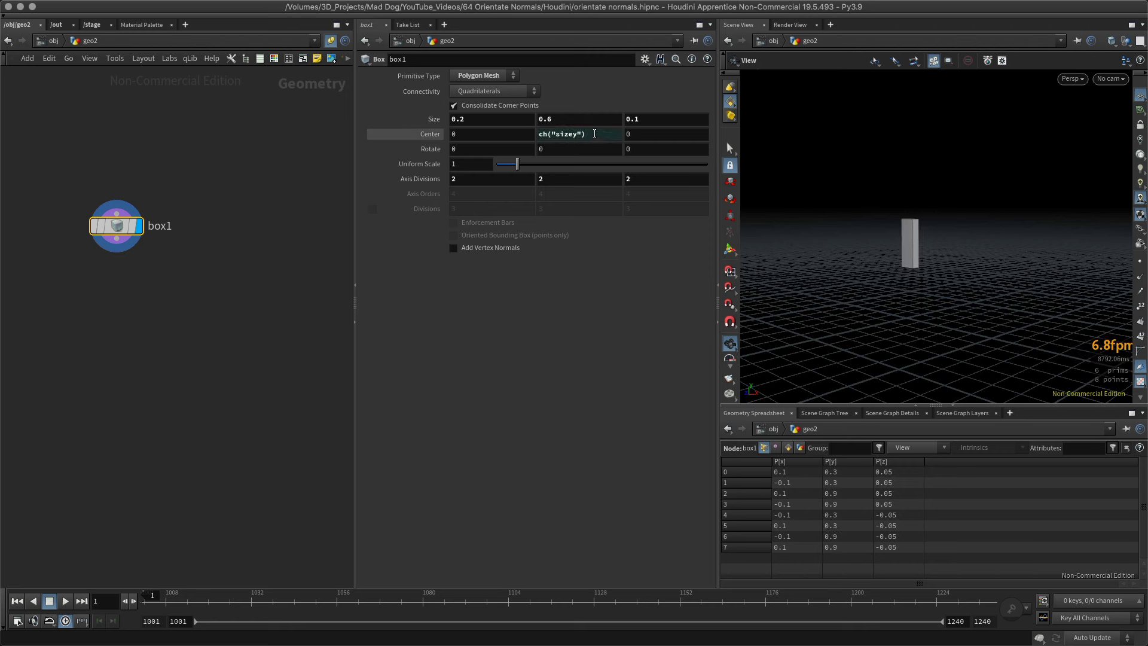
click(594, 133)
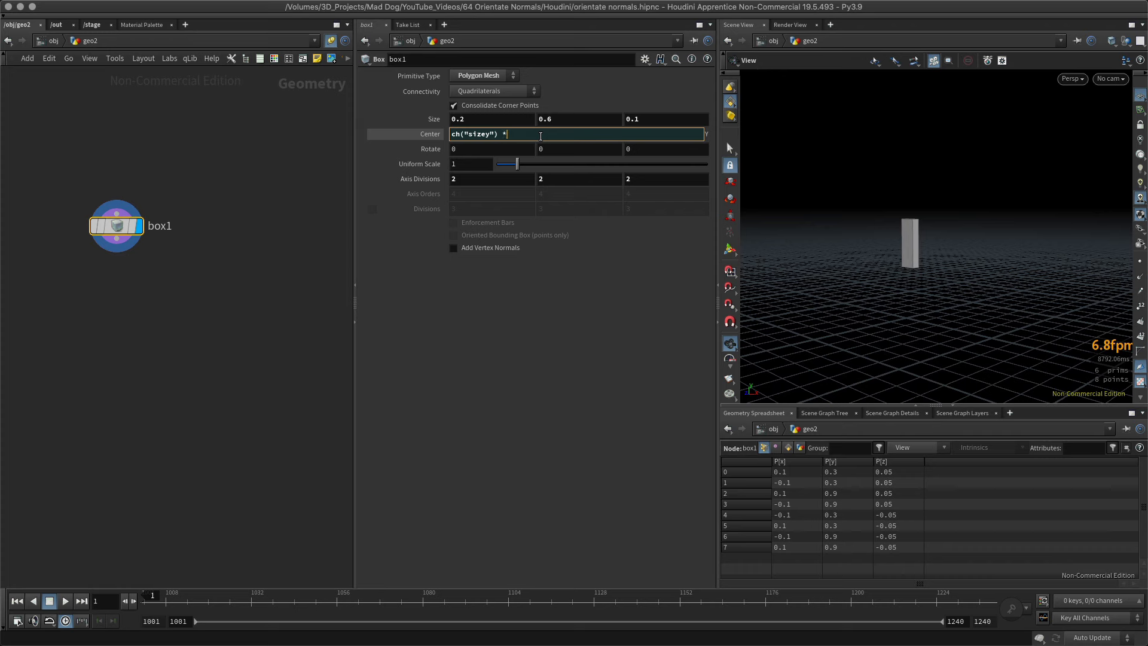
text(* 0.5)
key(Return)
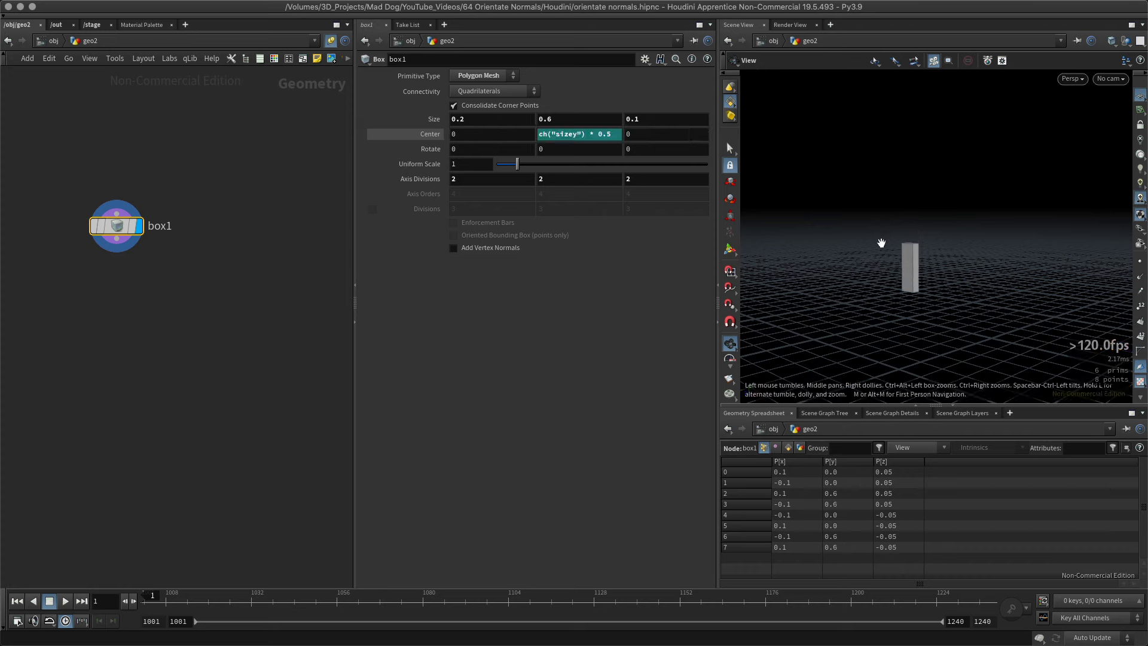
drag(872, 309, 1019, 301)
drag(892, 256, 907, 355)
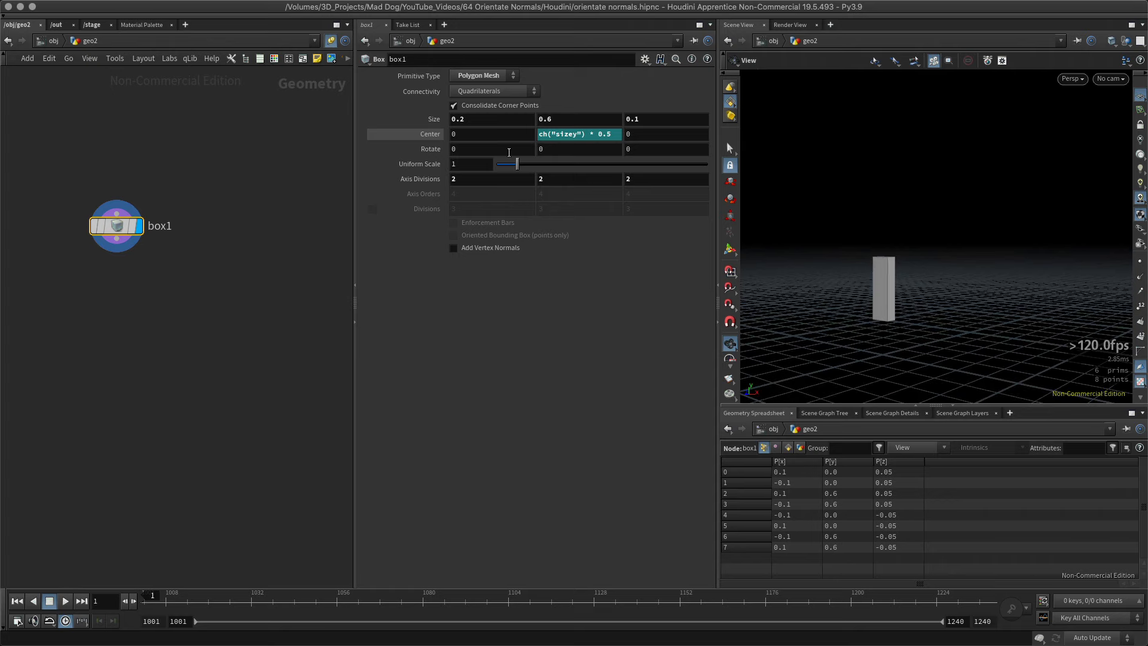
Rotate the box 90 degrees around X and reset its Center parameter to the default.
drag(470, 152, 439, 149)
text(90)
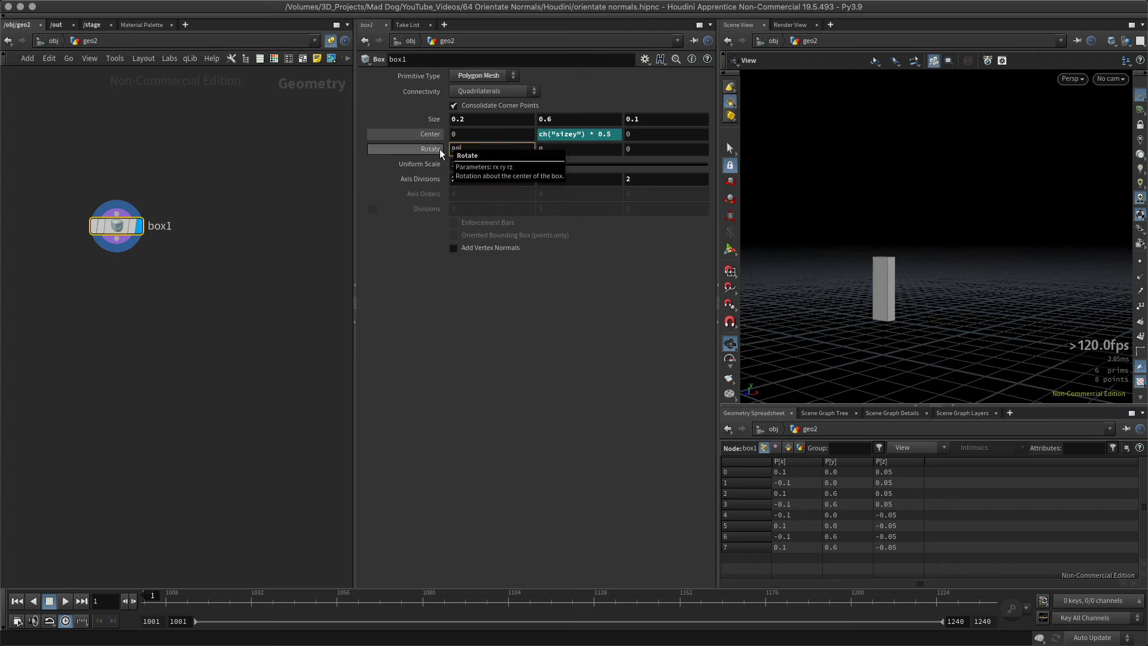
key(Return)
drag(889, 288, 830, 273)
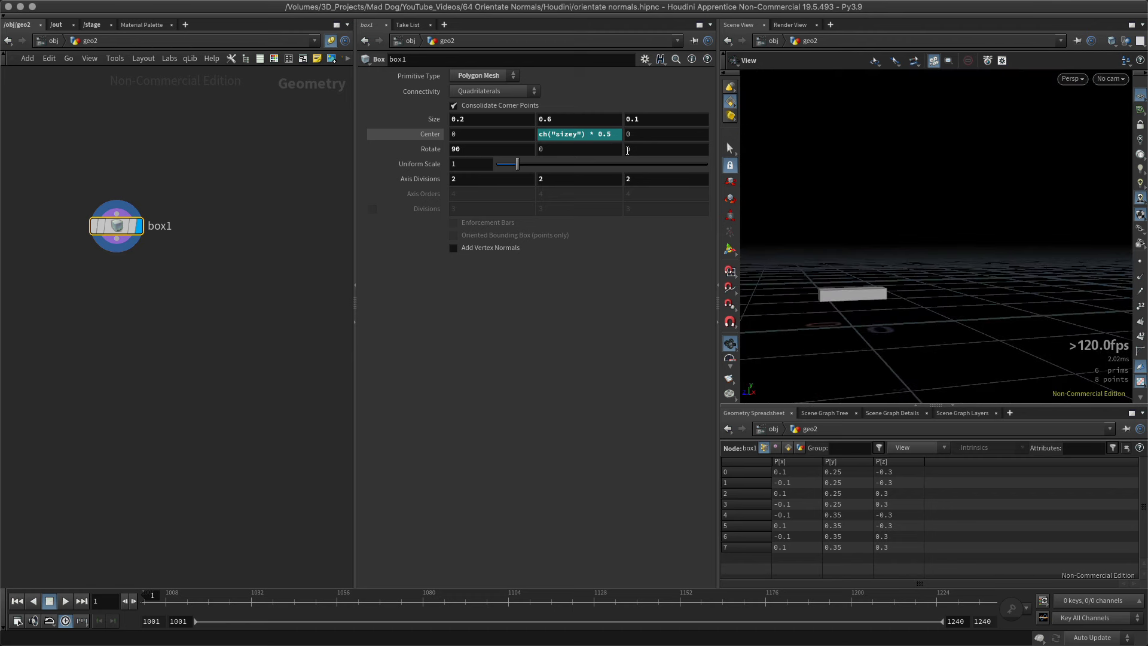
key(Return)
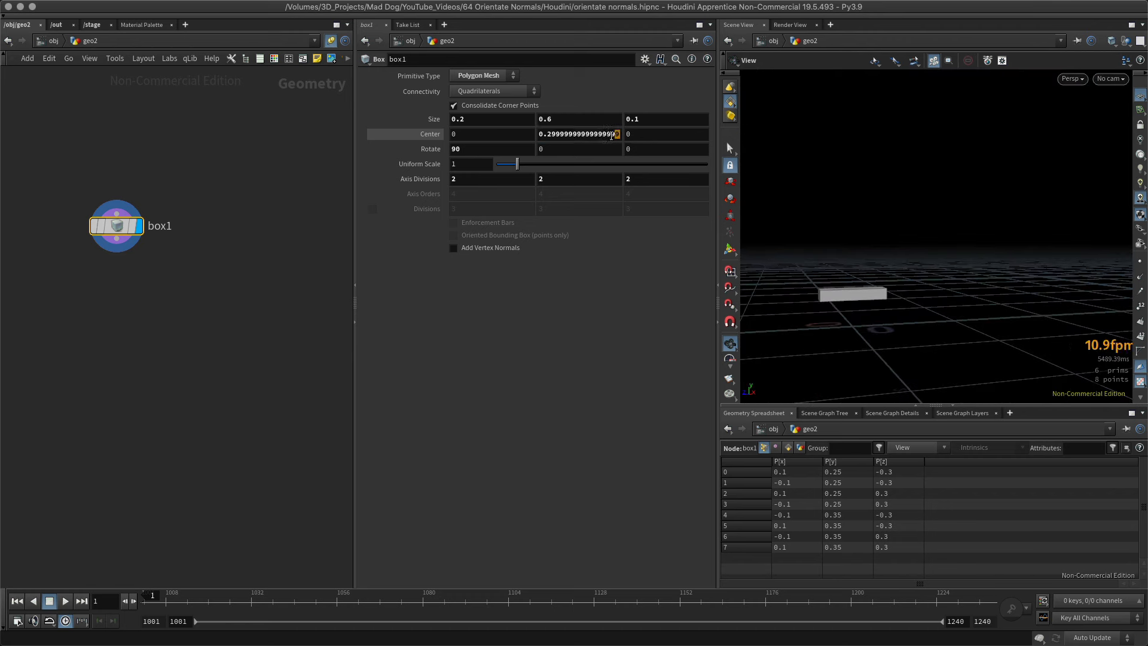
ctrl+middle_click(440, 137)
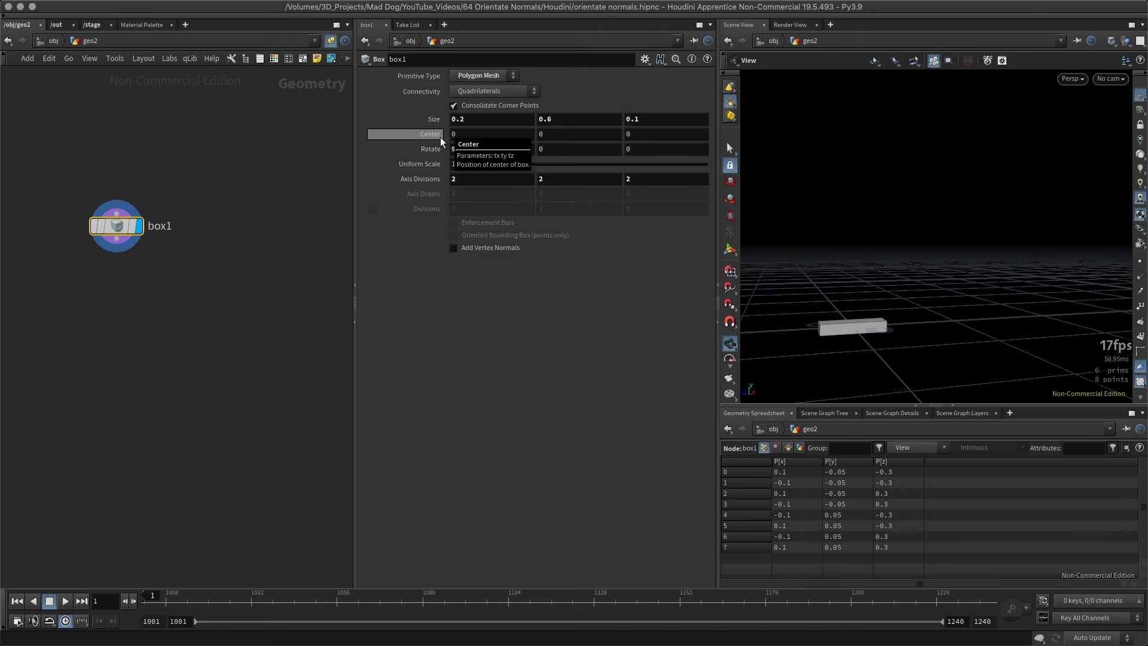
drag(865, 334, 881, 326)
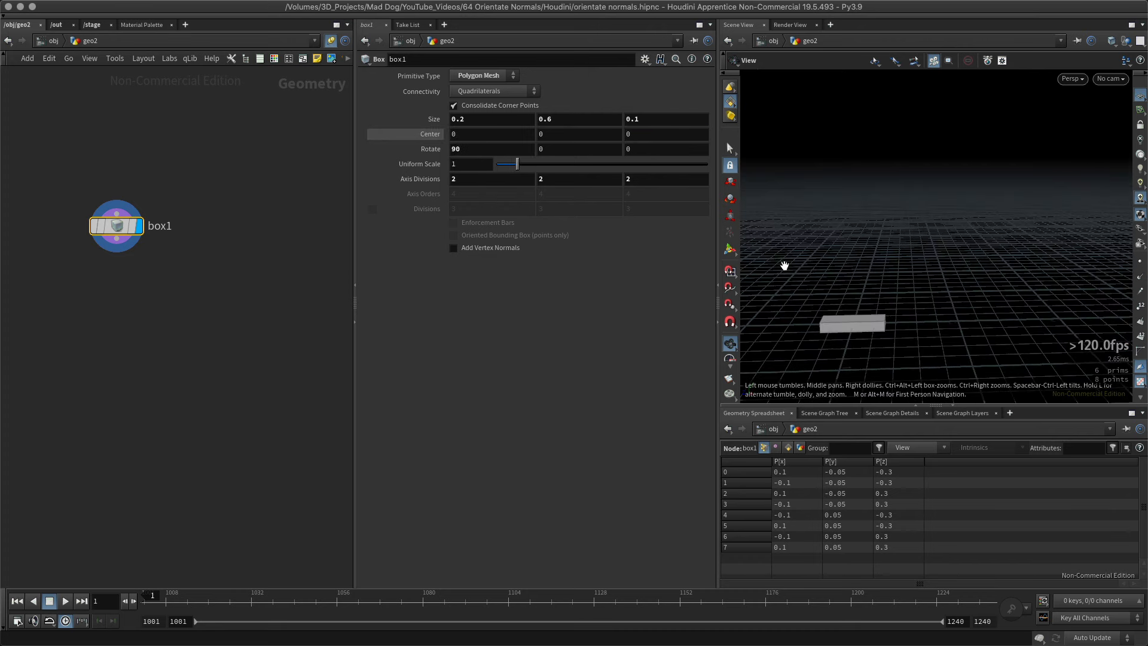
Set the box's Z center to half its Y size with the expression ch("sizey") * 0.5.
middle_drag(456, 134, 651, 136)
key(super+z)
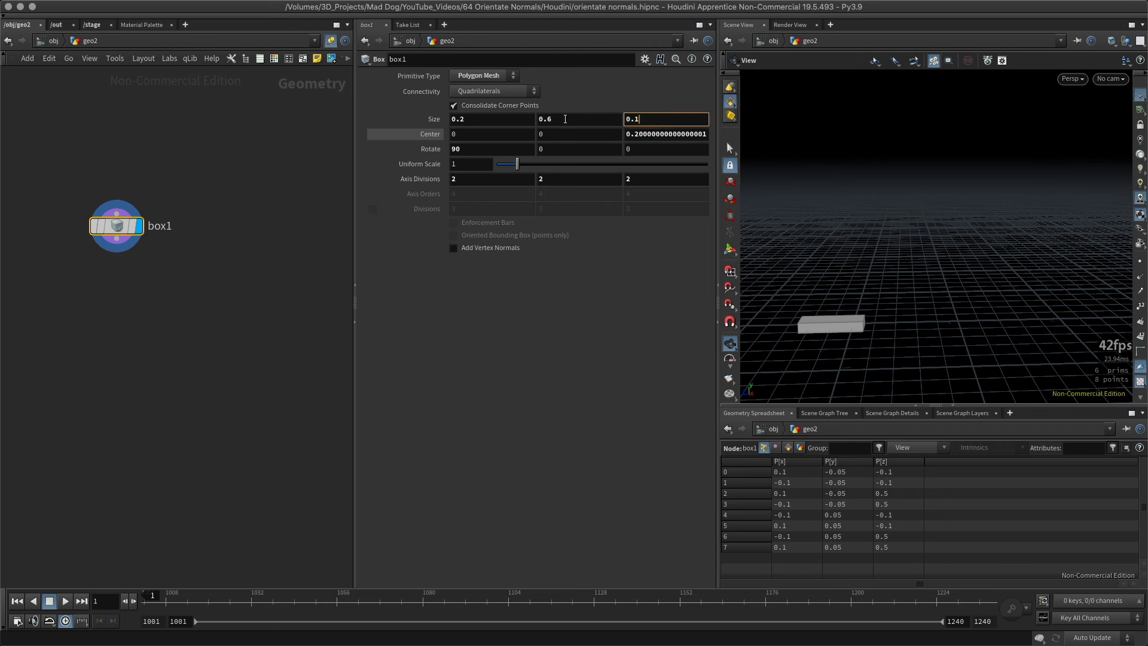
click(567, 118)
key(Return)
drag(538, 134, 393, 134)
key(Return)
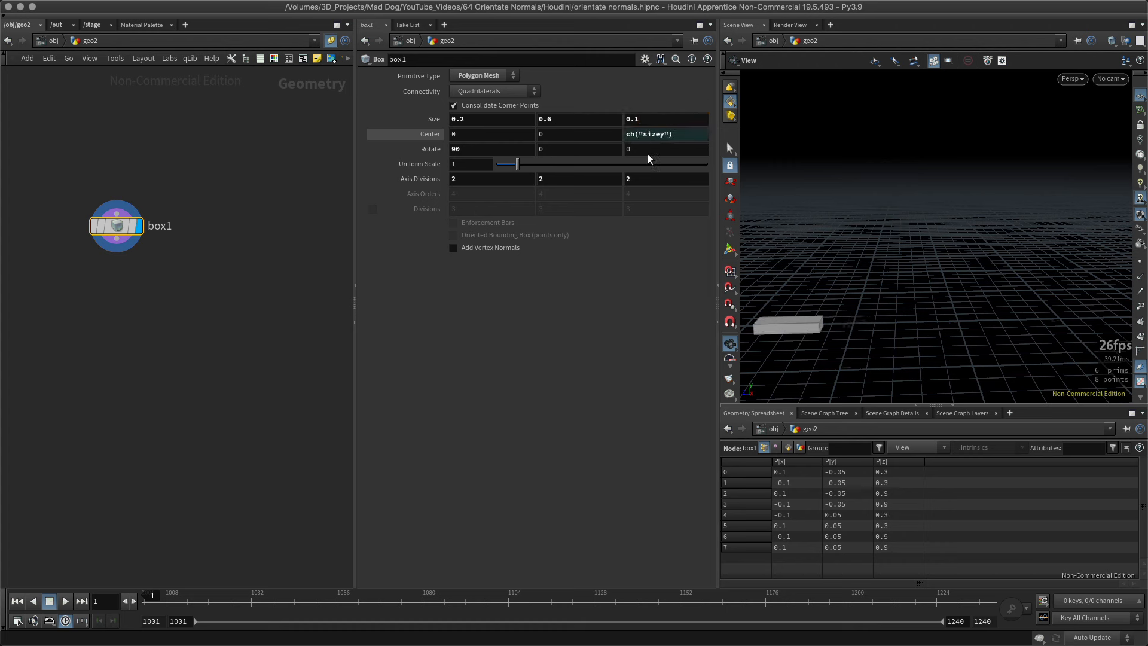
click(684, 136)
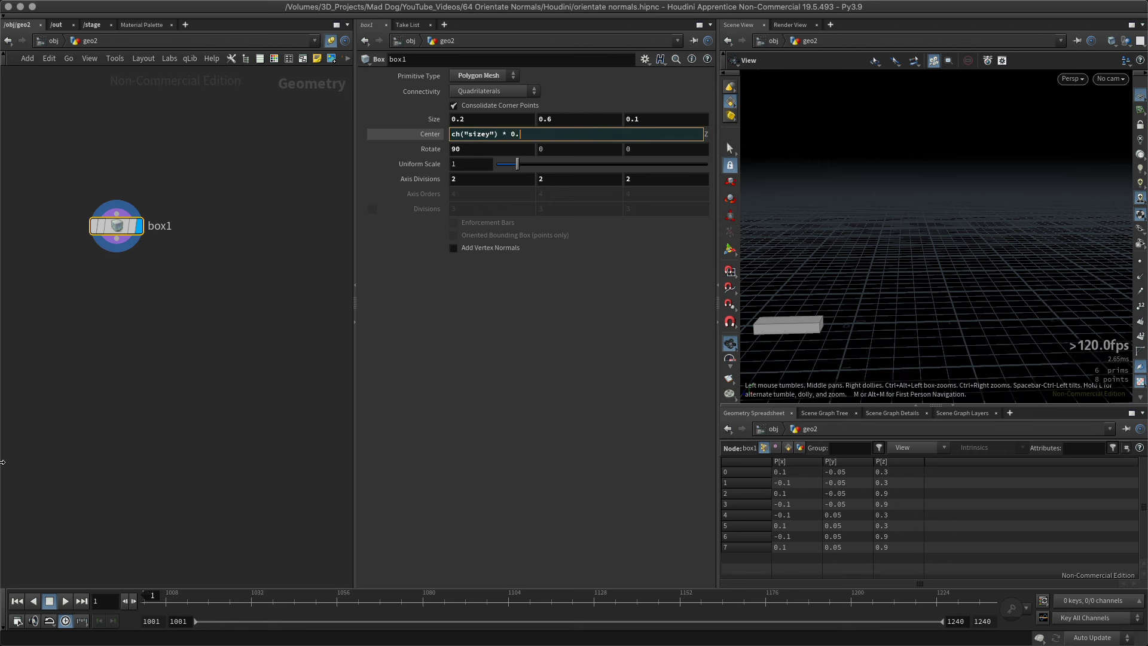
text(* 0.5)
key(Return)
drag(844, 276, 867, 365)
Add a Grid node beside the box node and display it in the viewport.
middle_drag(190, 273, 181, 353)
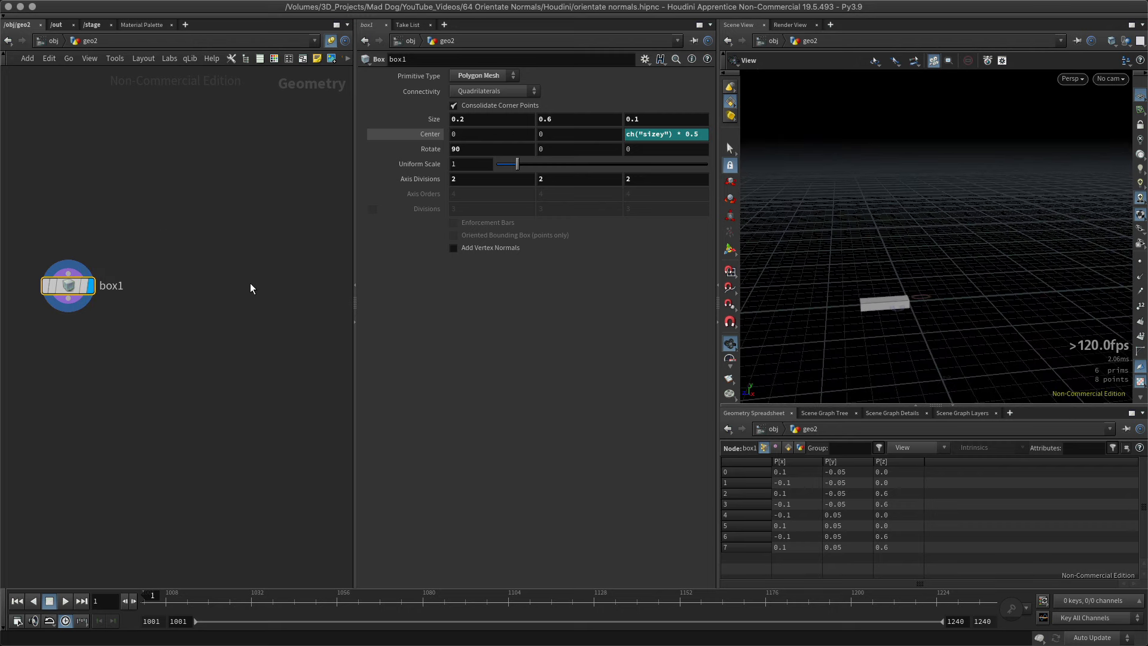
key(Tab)
text(grid)
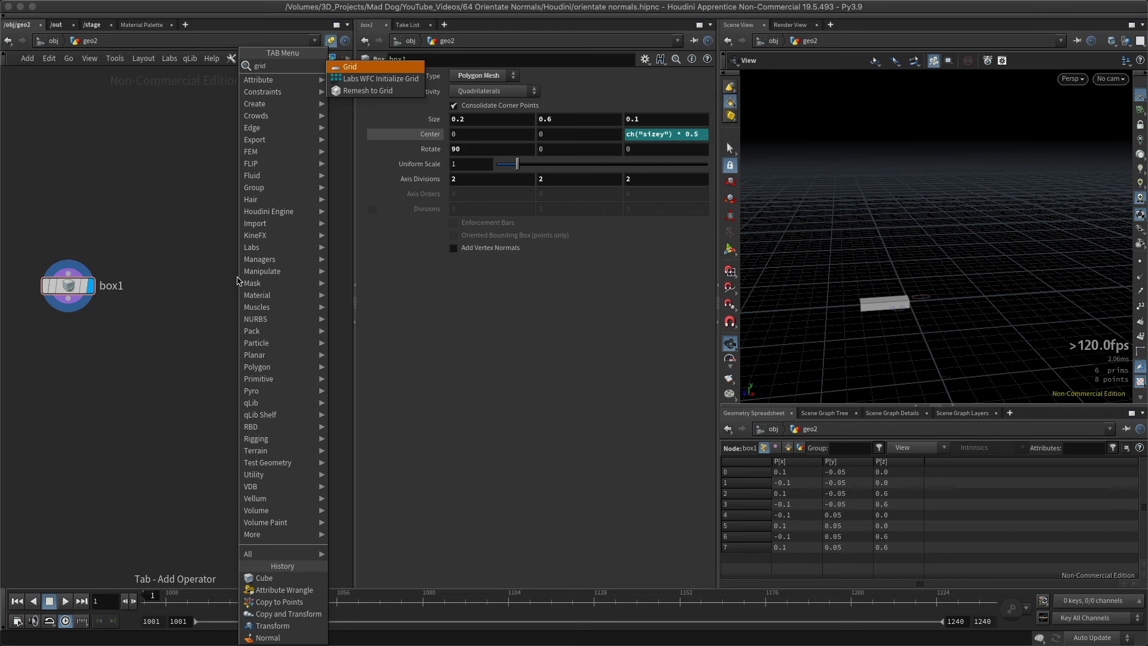
key(Return)
click(251, 290)
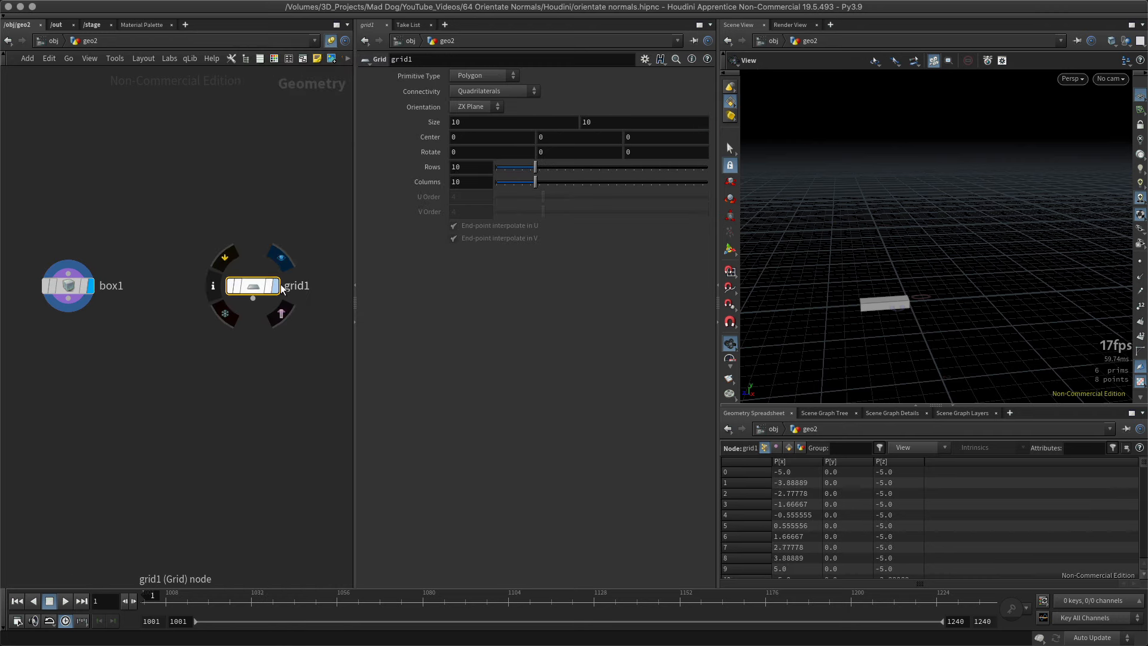
click(275, 286)
alt+right_drag(873, 318, 963, 299)
alt+middle_drag(966, 300, 980, 264)
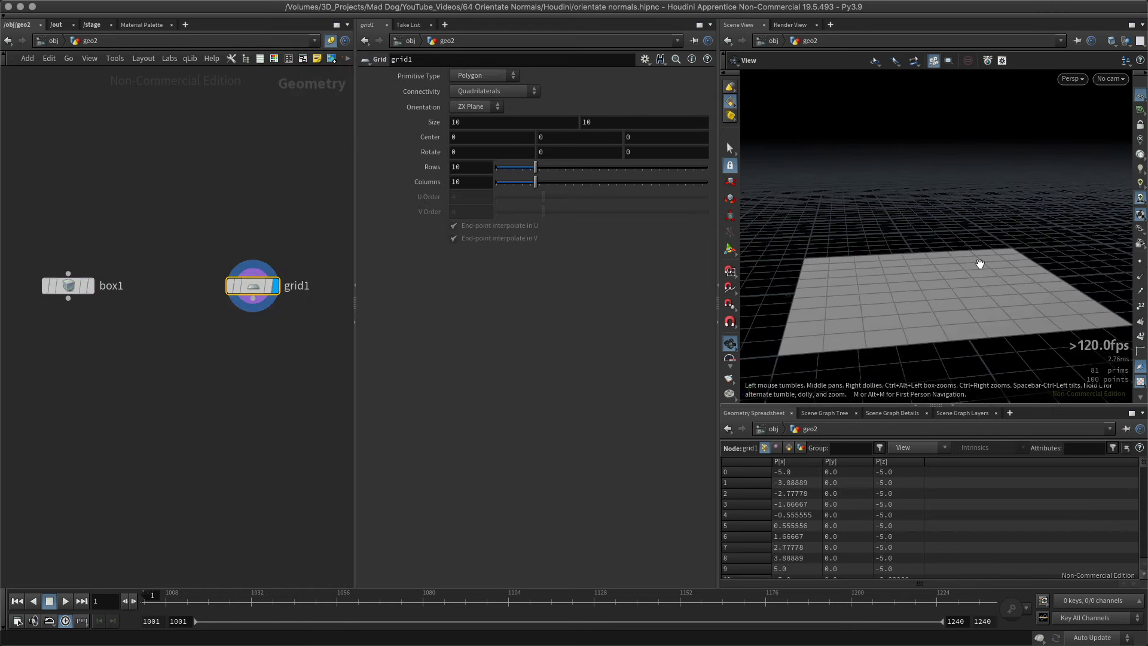
Show the grid's point normals in the viewport and inspect their direction.
click(1142, 278)
alt+right_drag(827, 297, 937, 295)
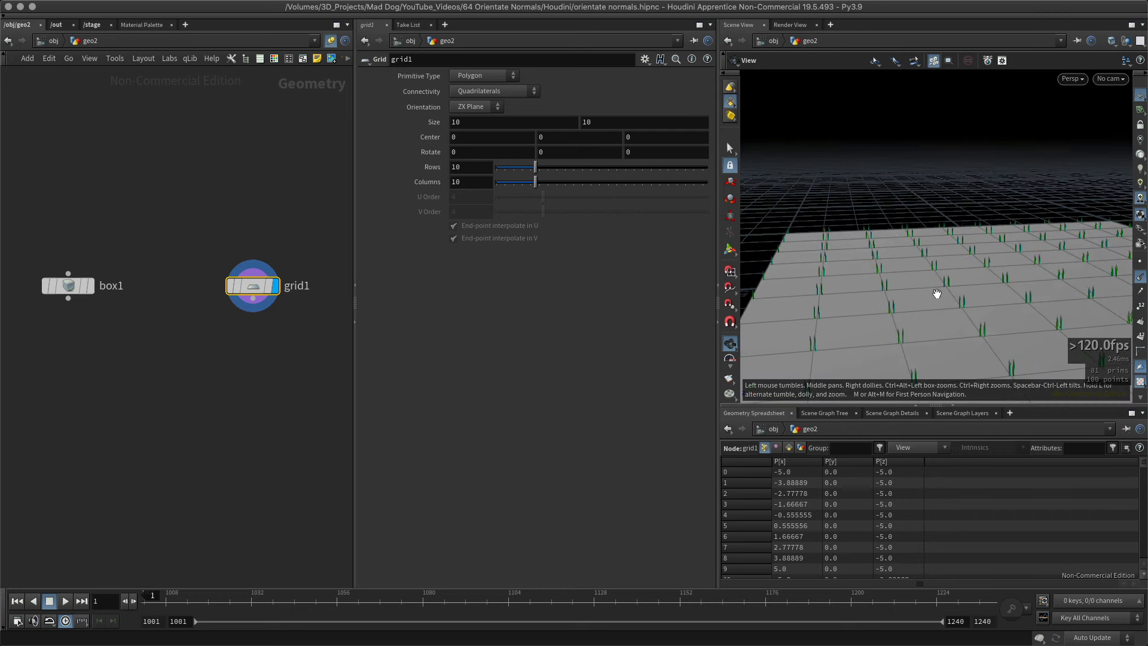
alt+middle_drag(938, 295, 878, 340)
alt+drag(932, 319, 933, 350)
alt+right_drag(932, 349, 958, 321)
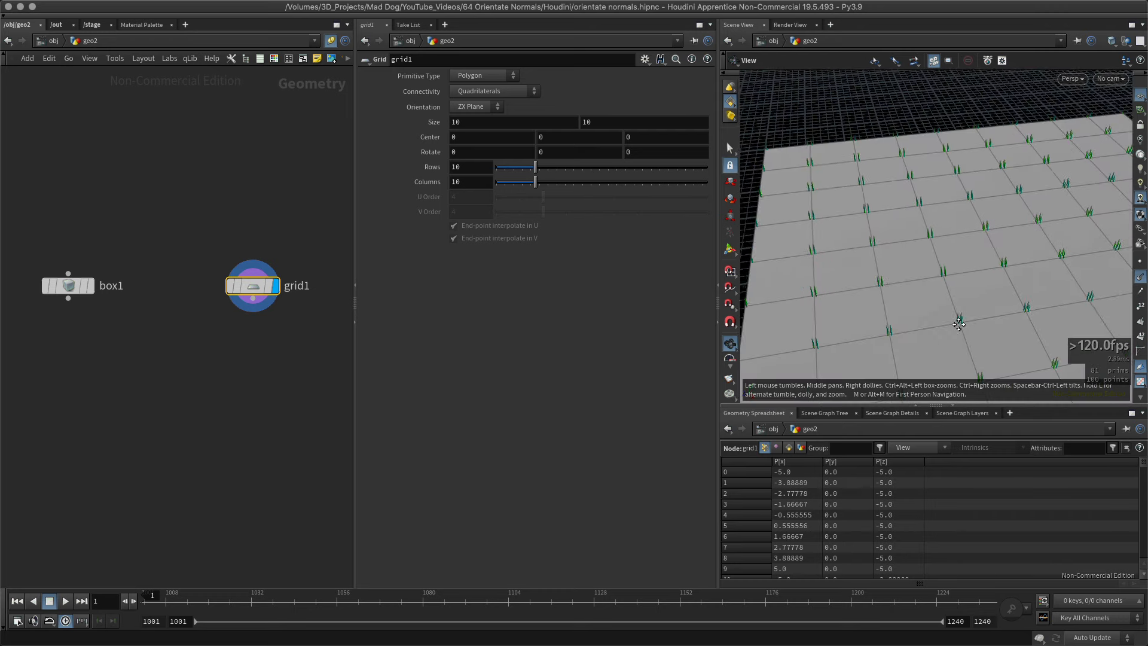
alt+middle_drag(958, 321, 879, 274)
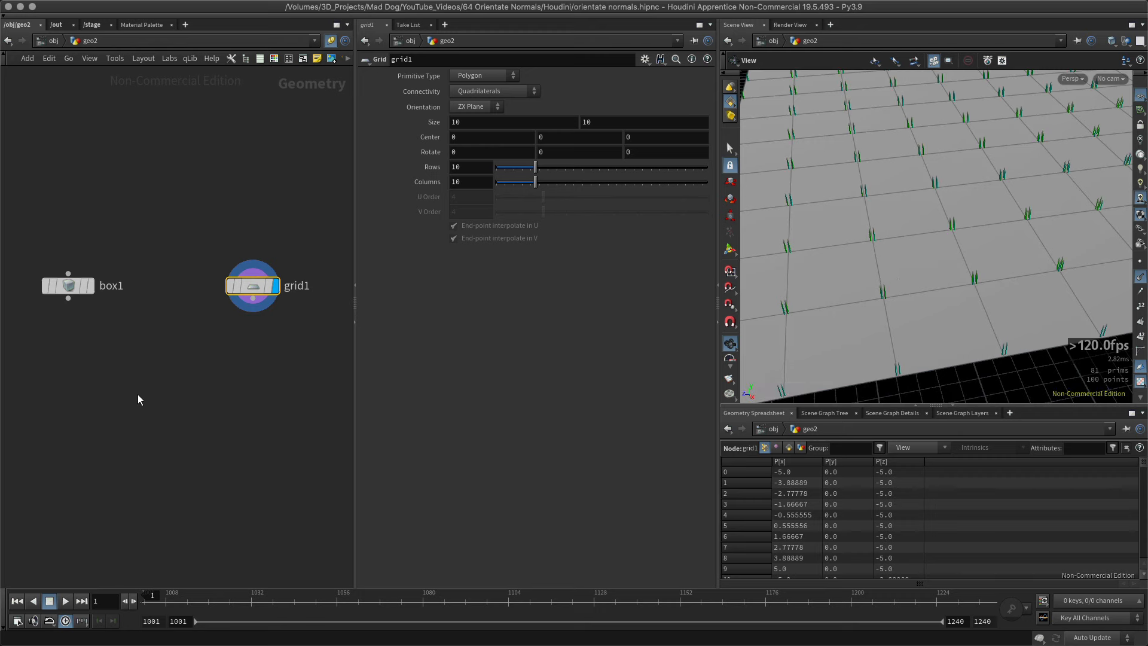
Add a Copy to Points node below the box and grid nodes, and hide the point normals.
key(Tab)
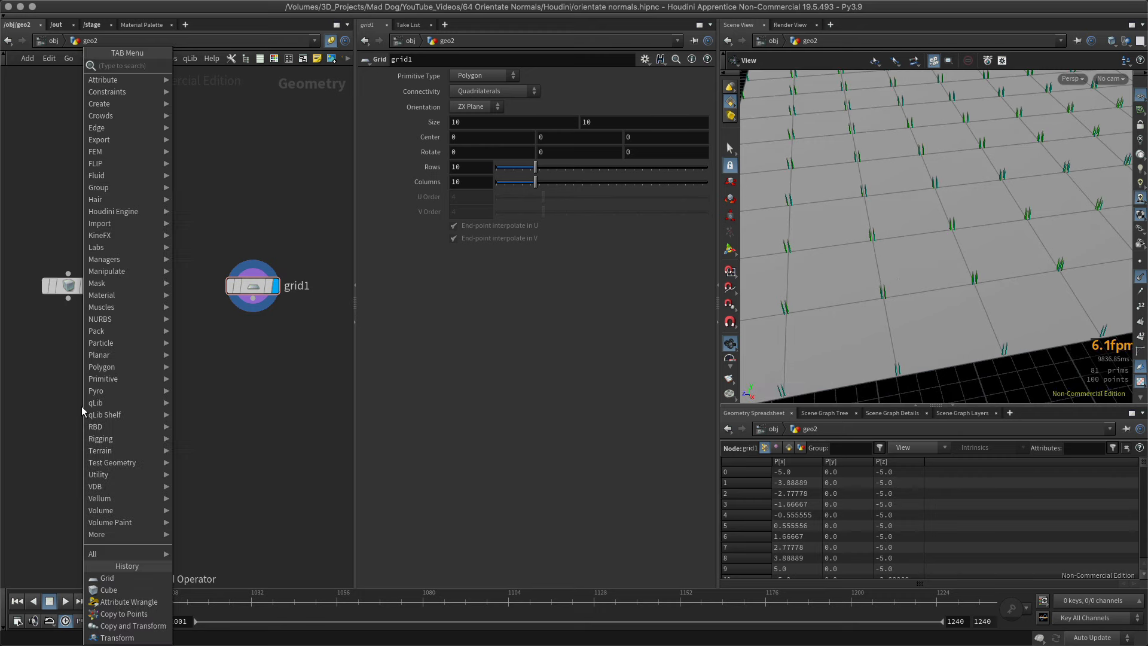
text(copy)
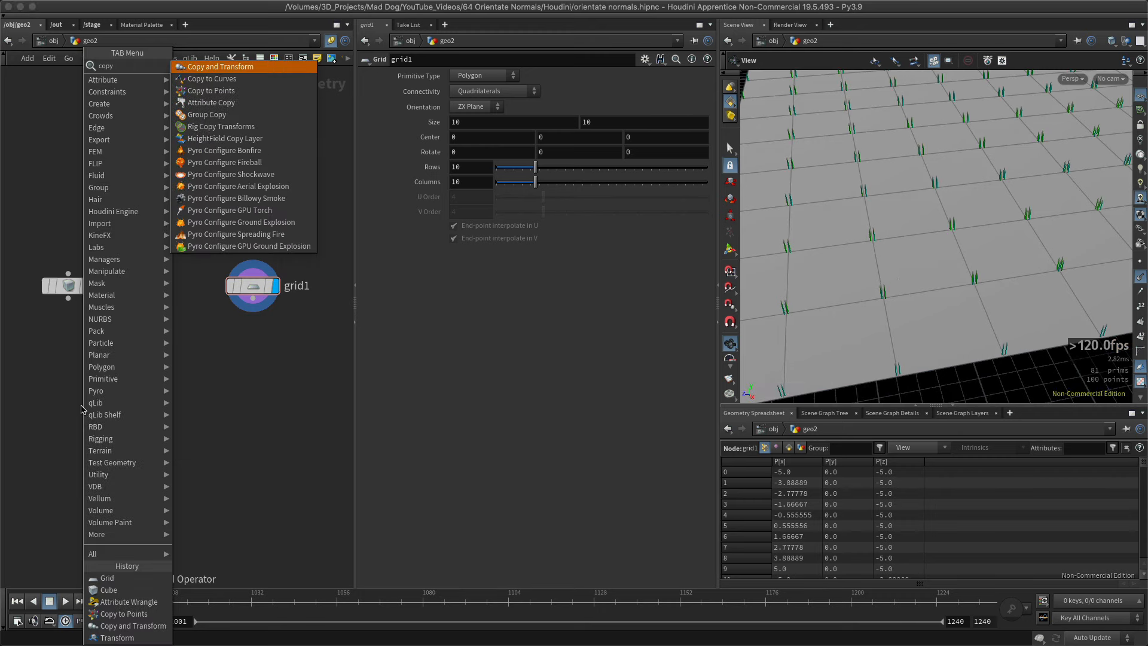
key(Down)
key(Down)
key(Return)
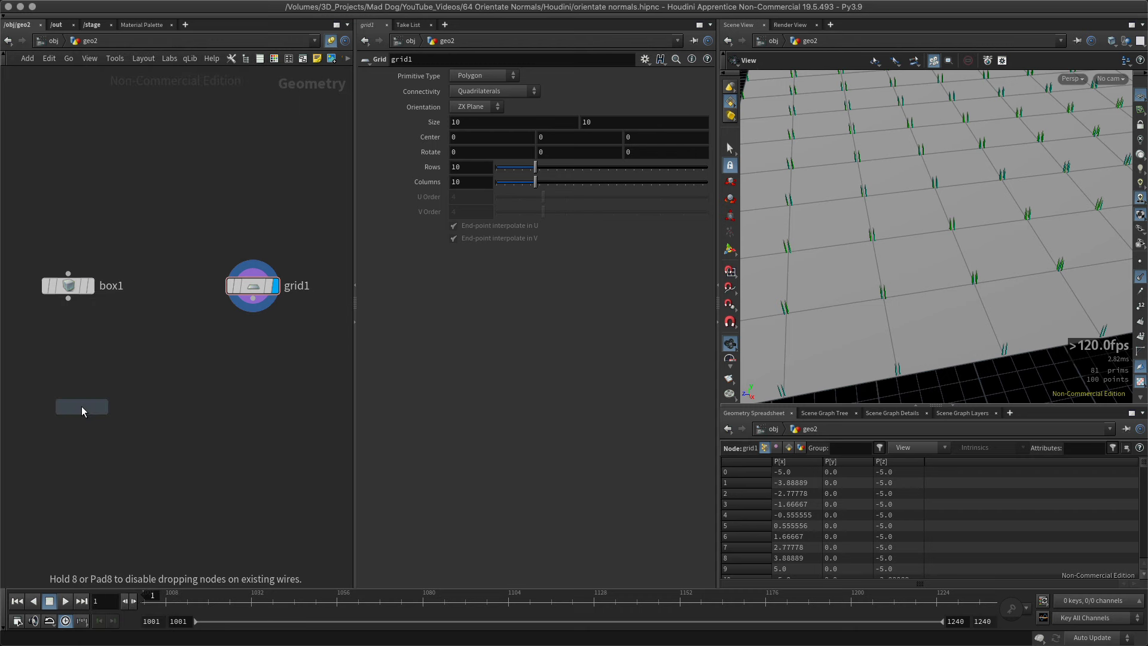
click(154, 414)
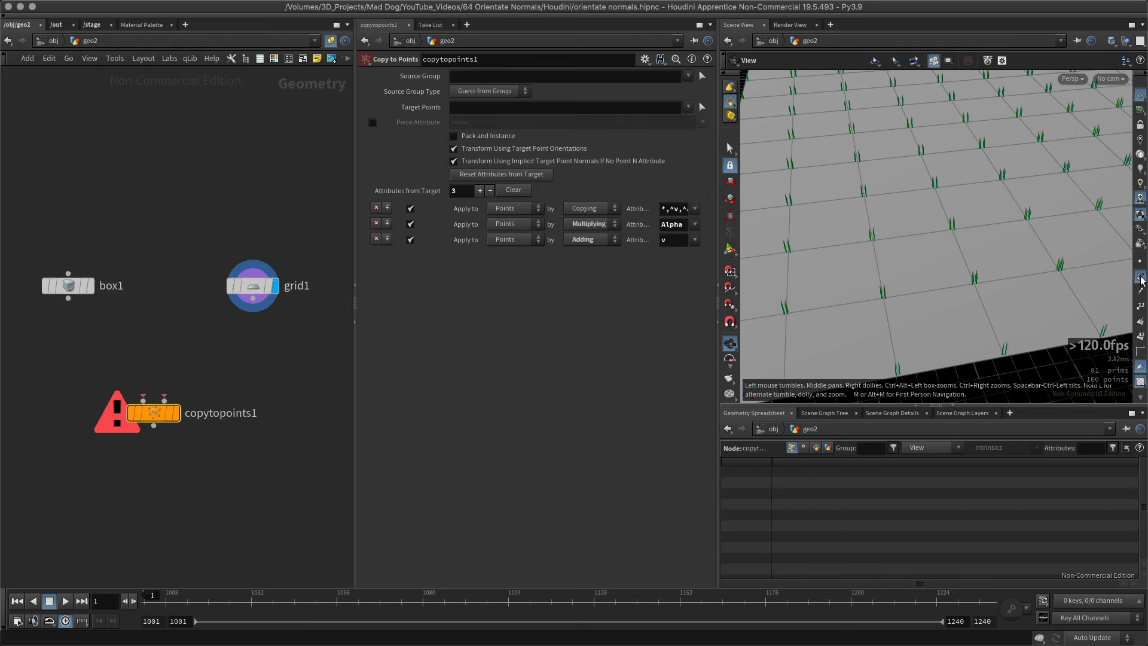
click(1141, 278)
Connect the box to the first input and the grid to the second input of Copy to Points, and display its result.
drag(143, 399, 253, 298)
click(177, 412)
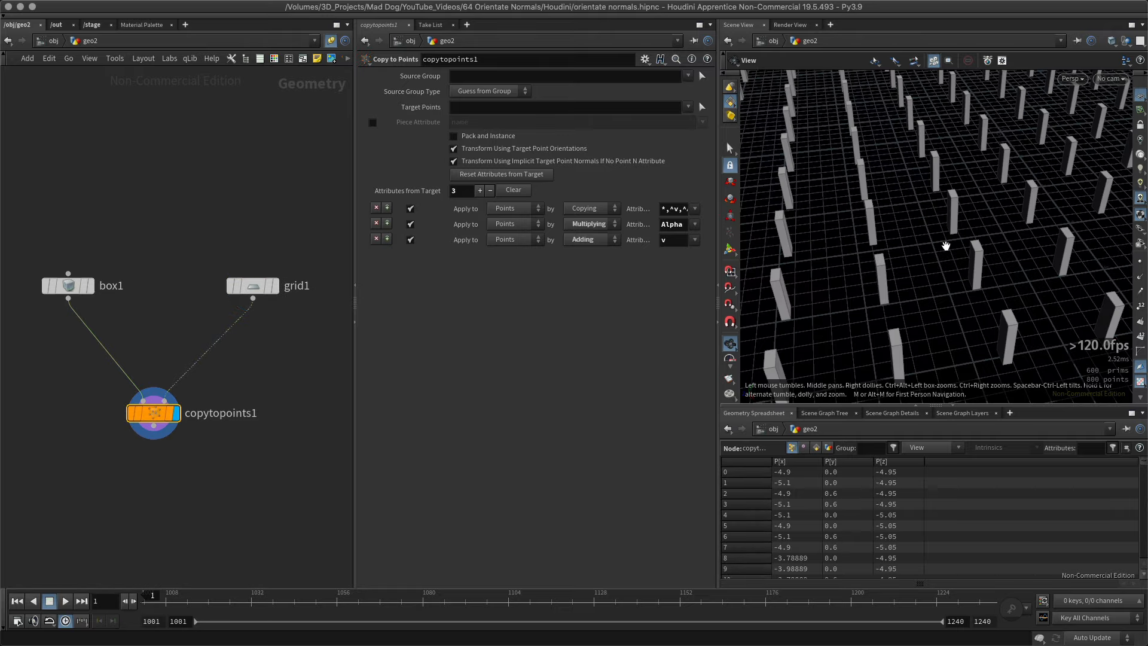
right_drag(1013, 262, 823, 269)
drag(823, 269, 973, 310)
right_drag(938, 242, 995, 252)
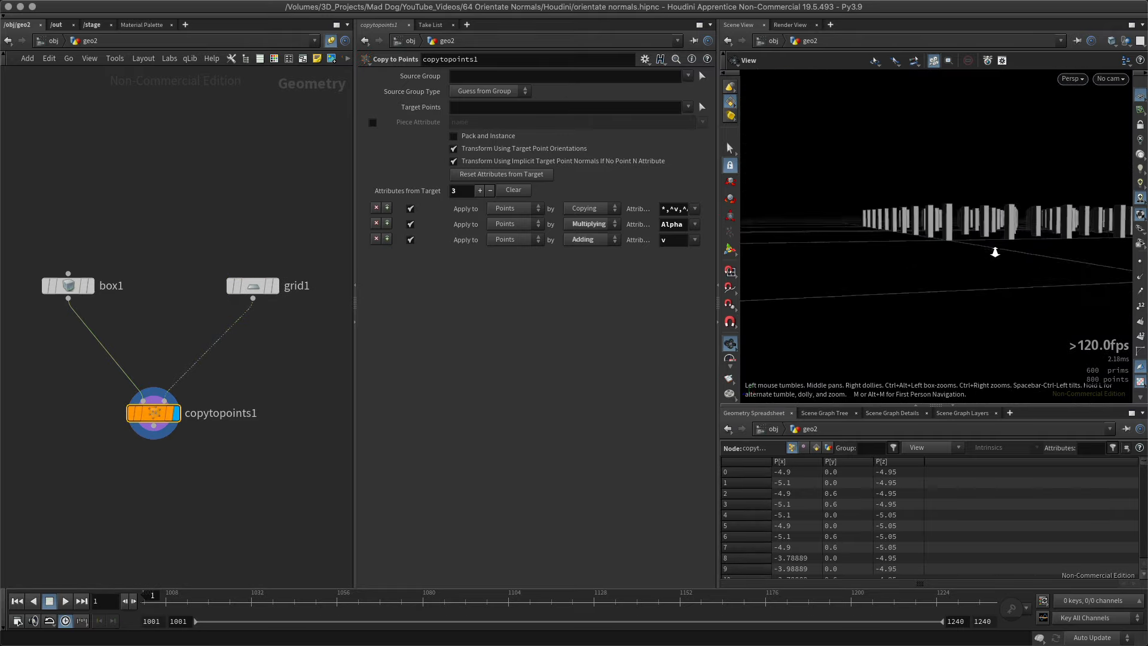
drag(994, 251, 951, 245)
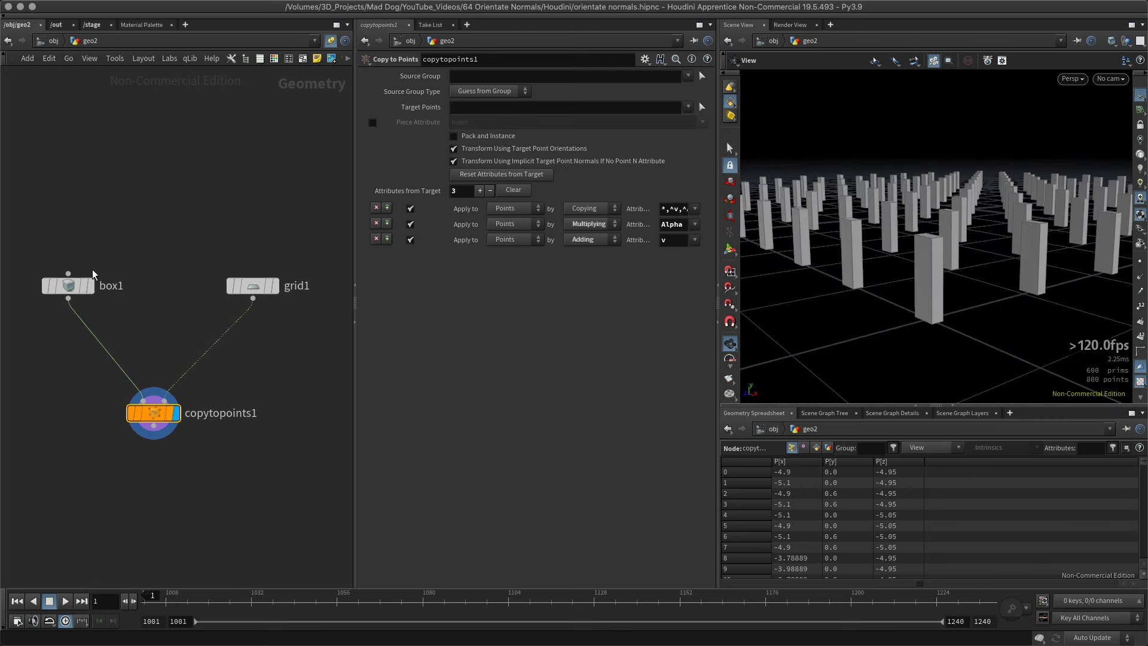
Compare the orientation of the source box with that of its copies on the grid points.
click(90, 287)
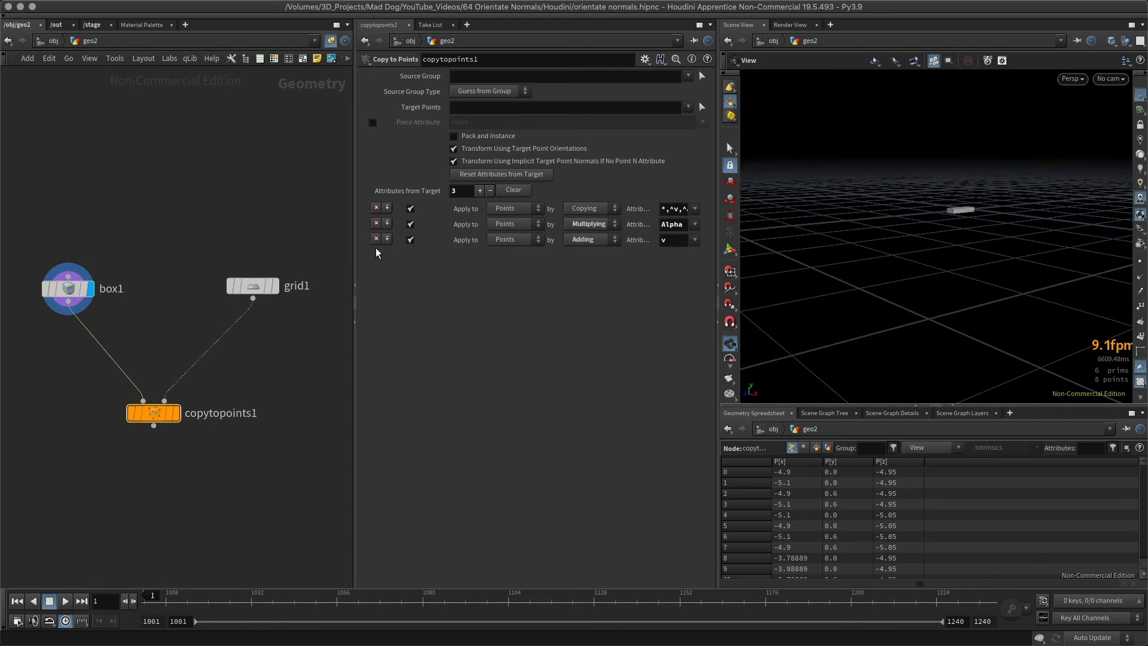
drag(958, 234, 920, 237)
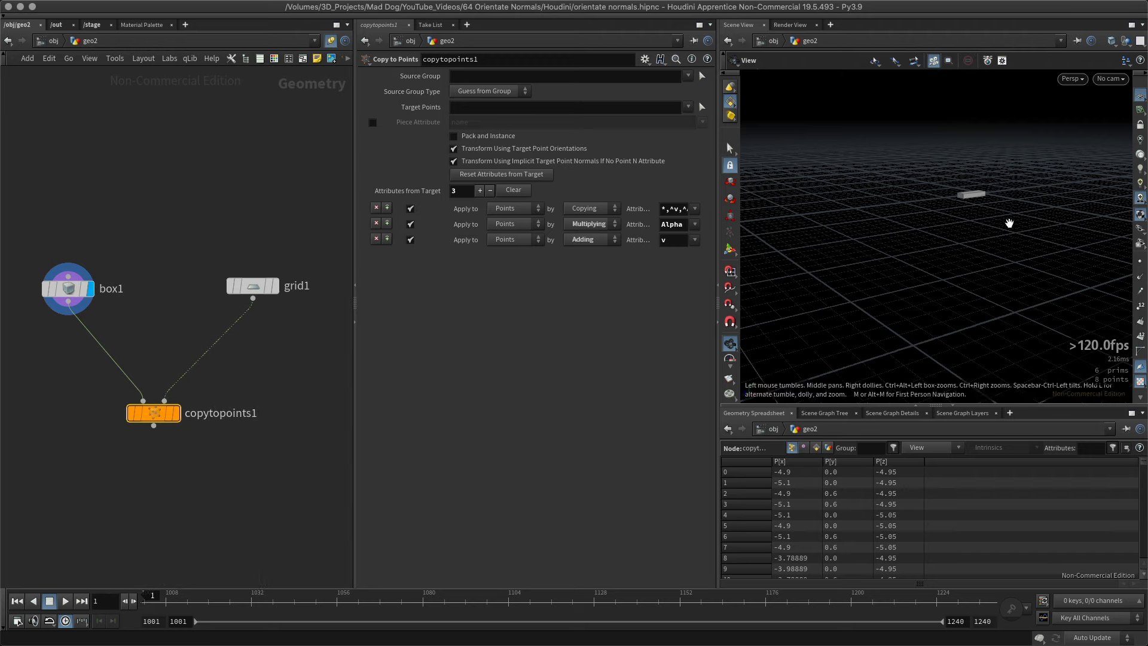
drag(1006, 226, 1020, 197)
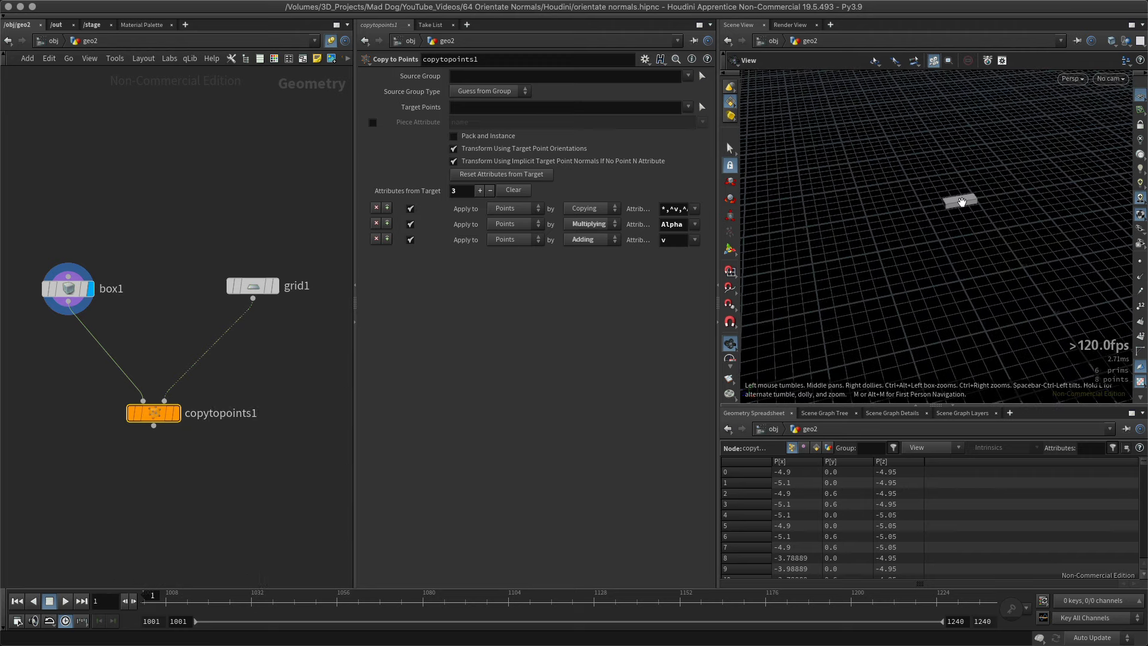
drag(1005, 251, 911, 217)
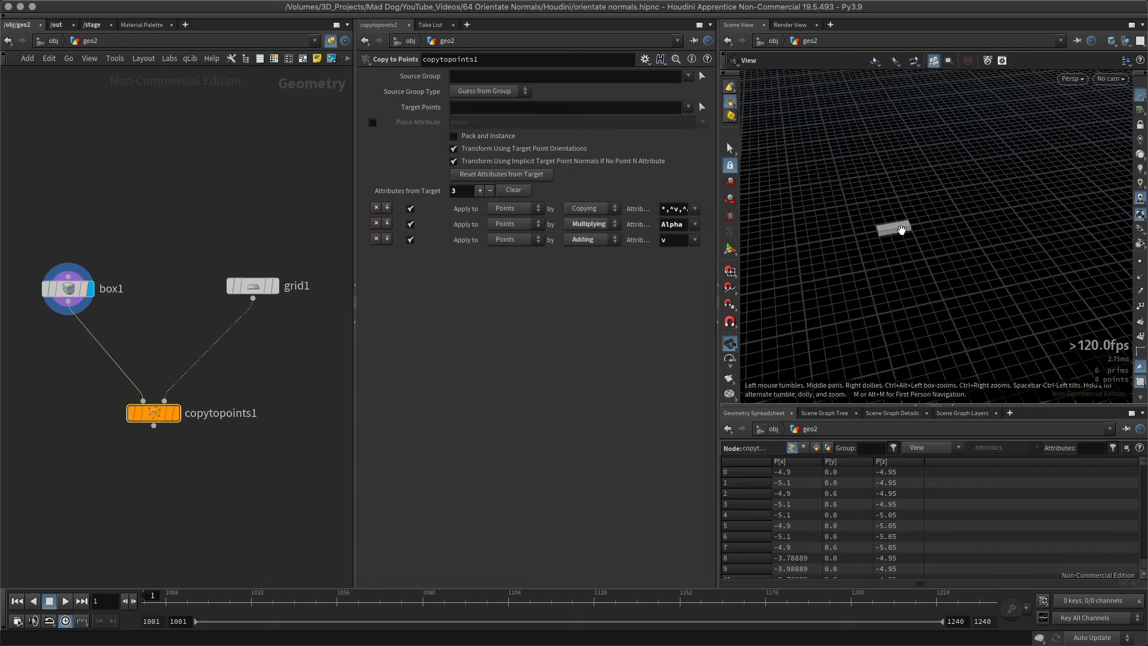
drag(942, 279, 877, 281)
click(176, 412)
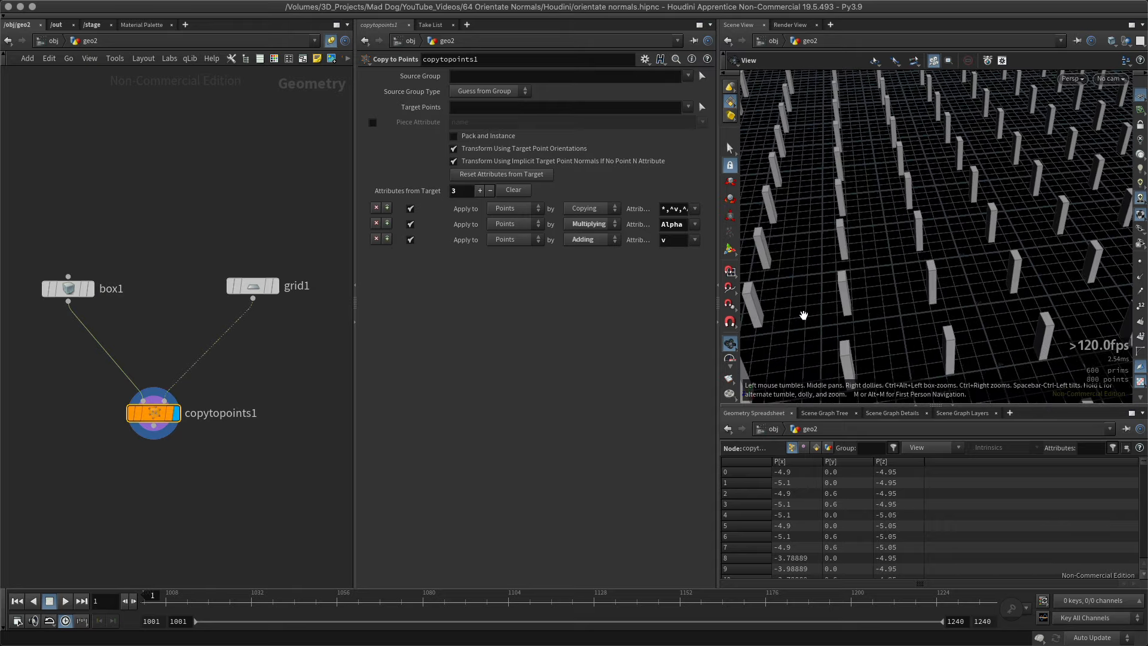
drag(803, 315, 975, 289)
right_drag(1018, 286, 914, 310)
mouse_move(860, 317)
mouse_down()
mouse_move(866, 306)
mouse_move(876, 328)
mouse_up()
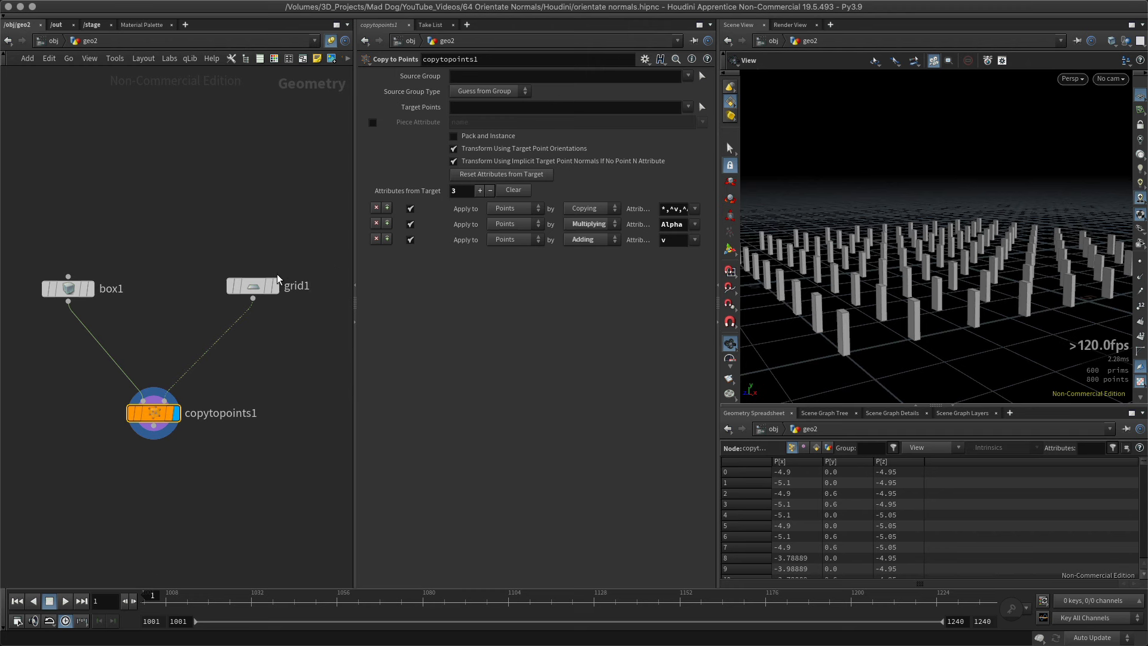
Move the grid node higher in the network and activate the viewport's Select tool.
drag(253, 286, 245, 253)
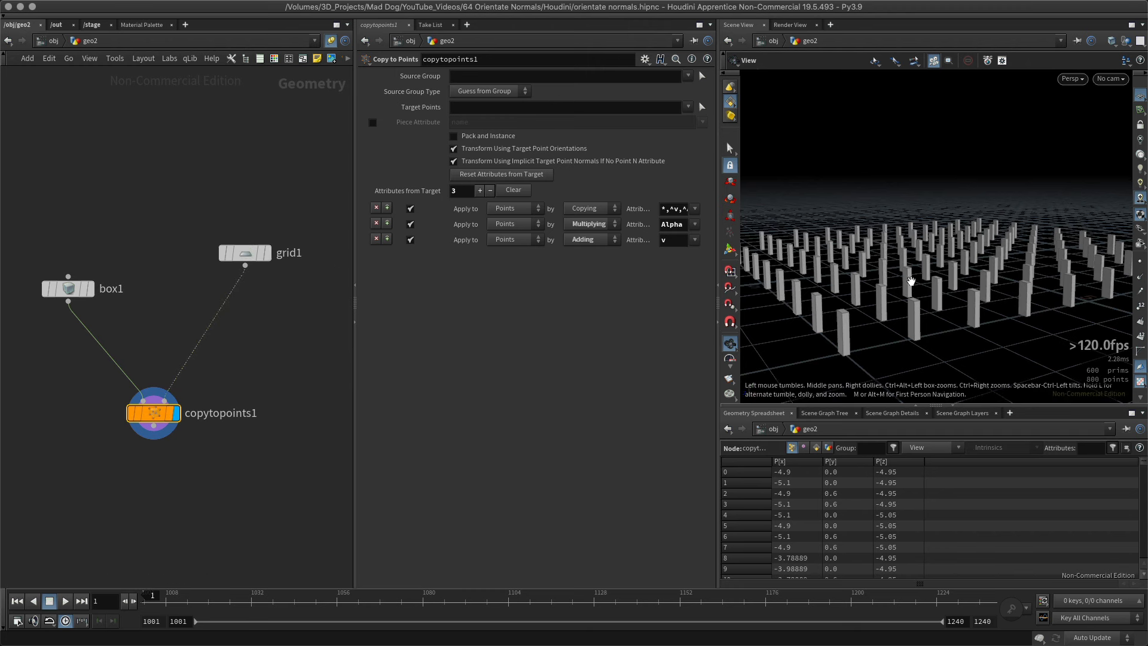
click(730, 248)
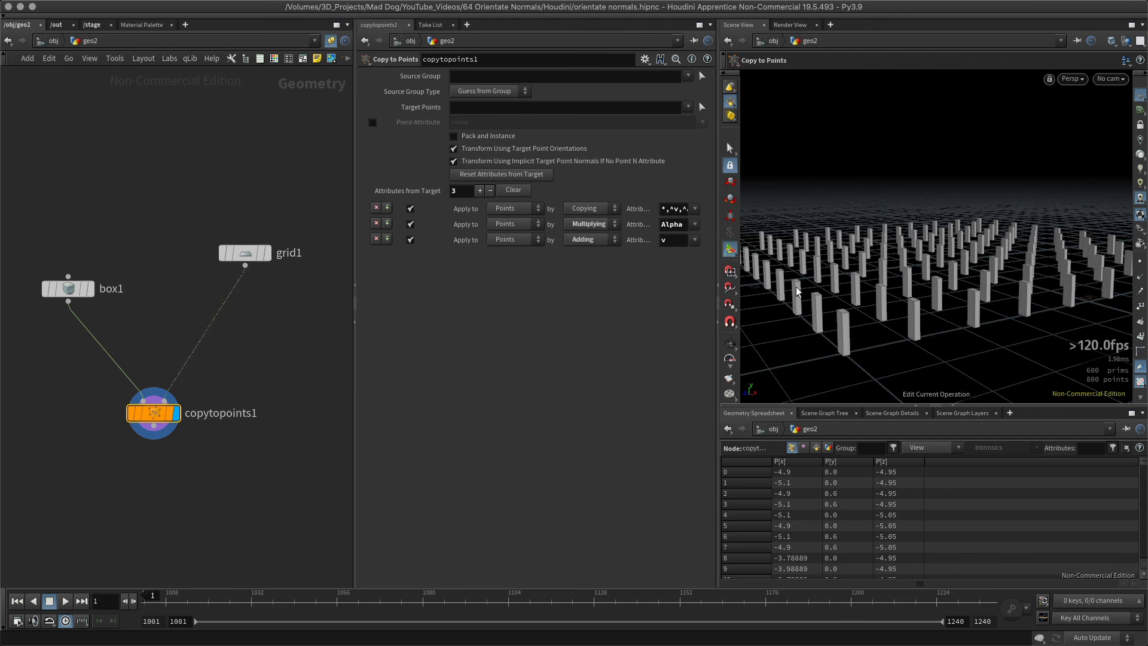
click(729, 149)
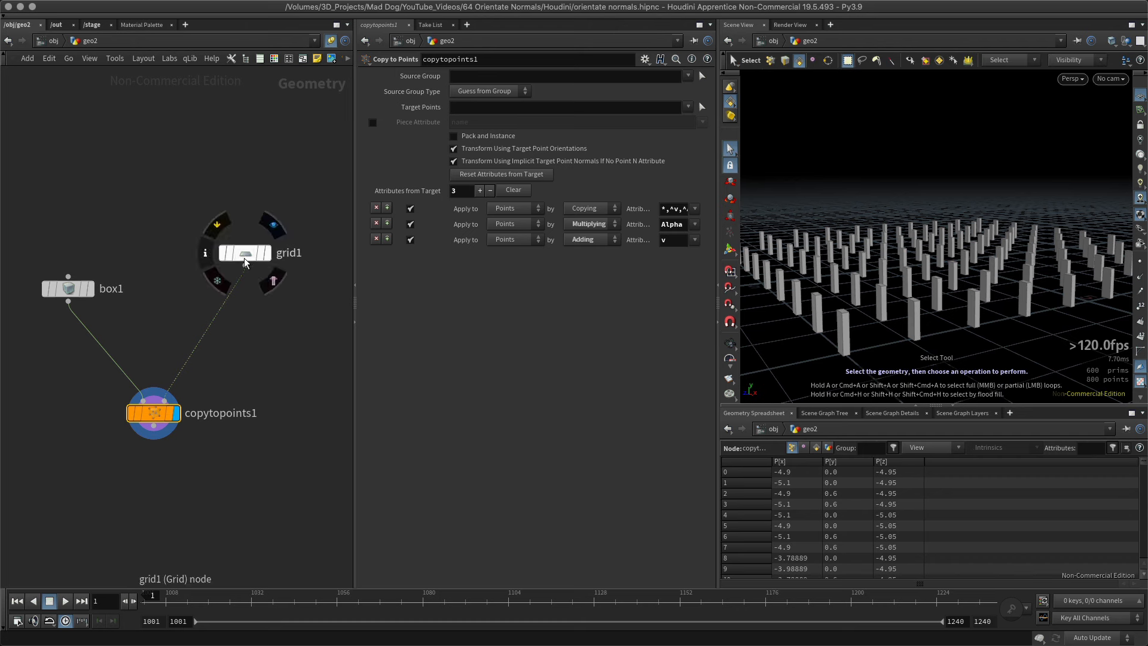
Insert a Normal node on the wire between the grid and Copy to Points.
drag(245, 252, 232, 242)
click(254, 309)
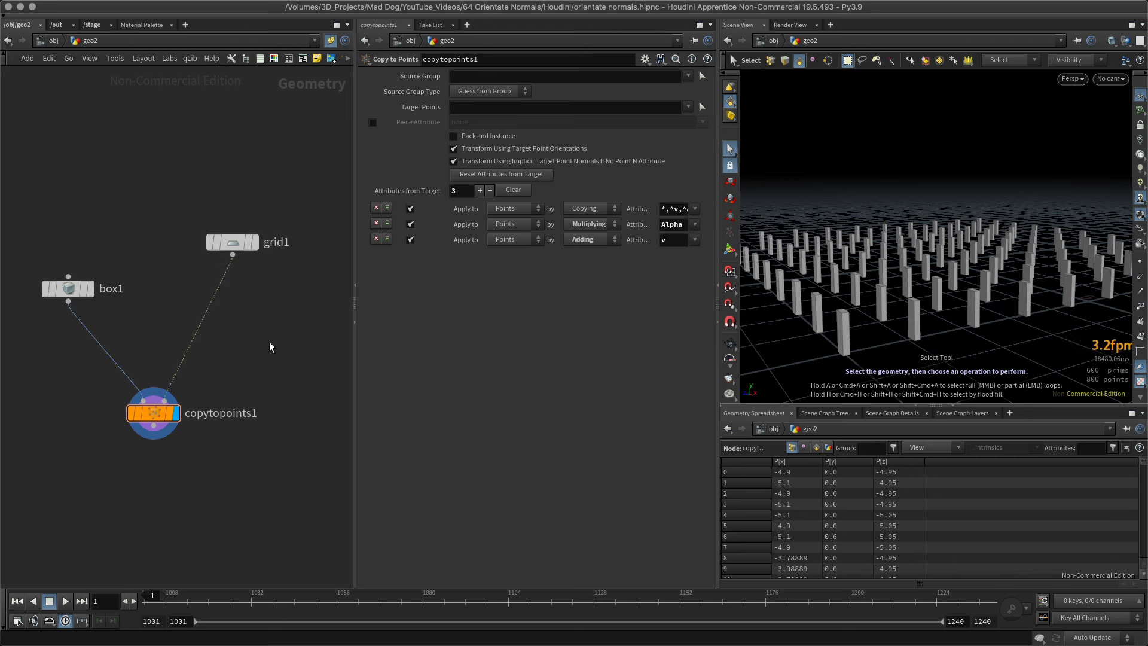
key(Tab)
text(nor)
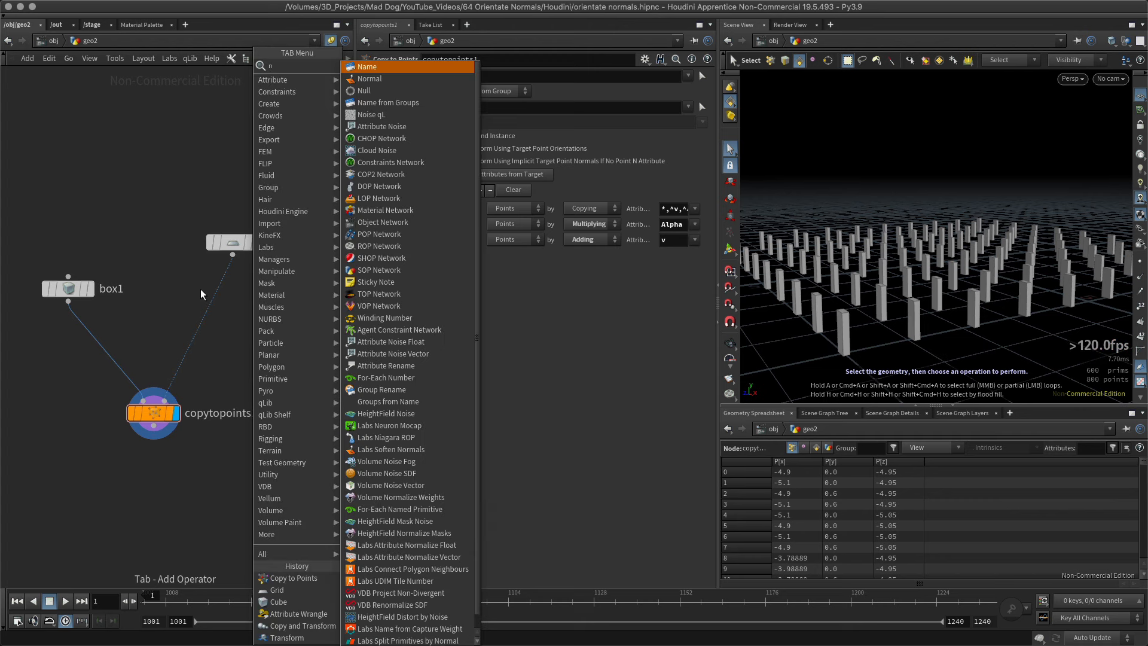
key(Return)
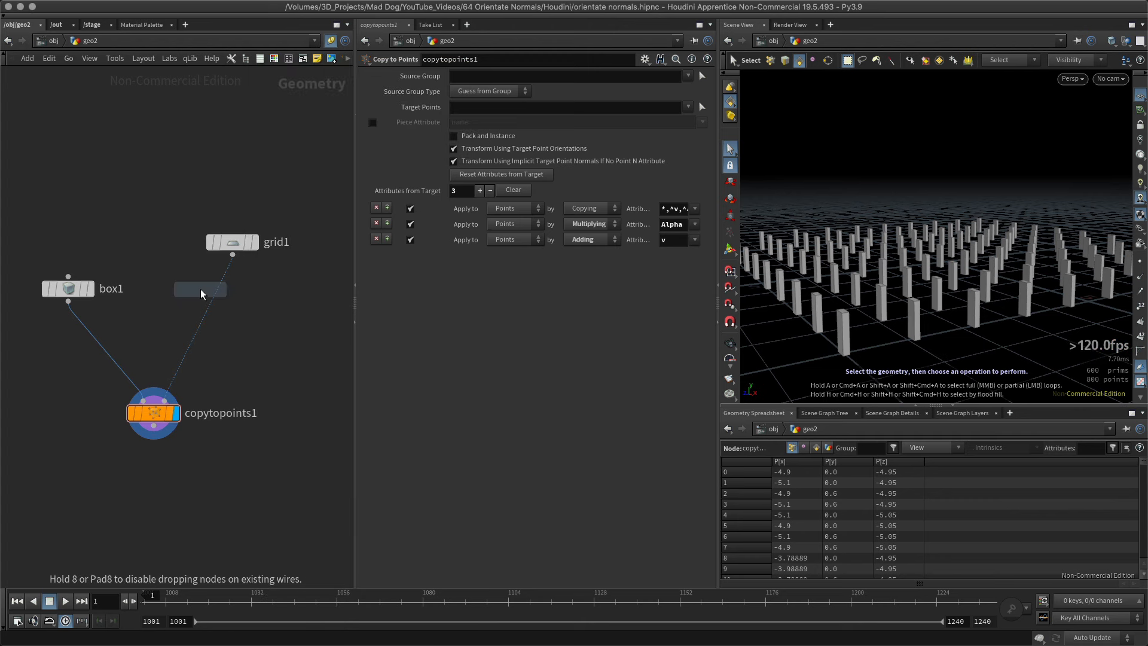
click(232, 297)
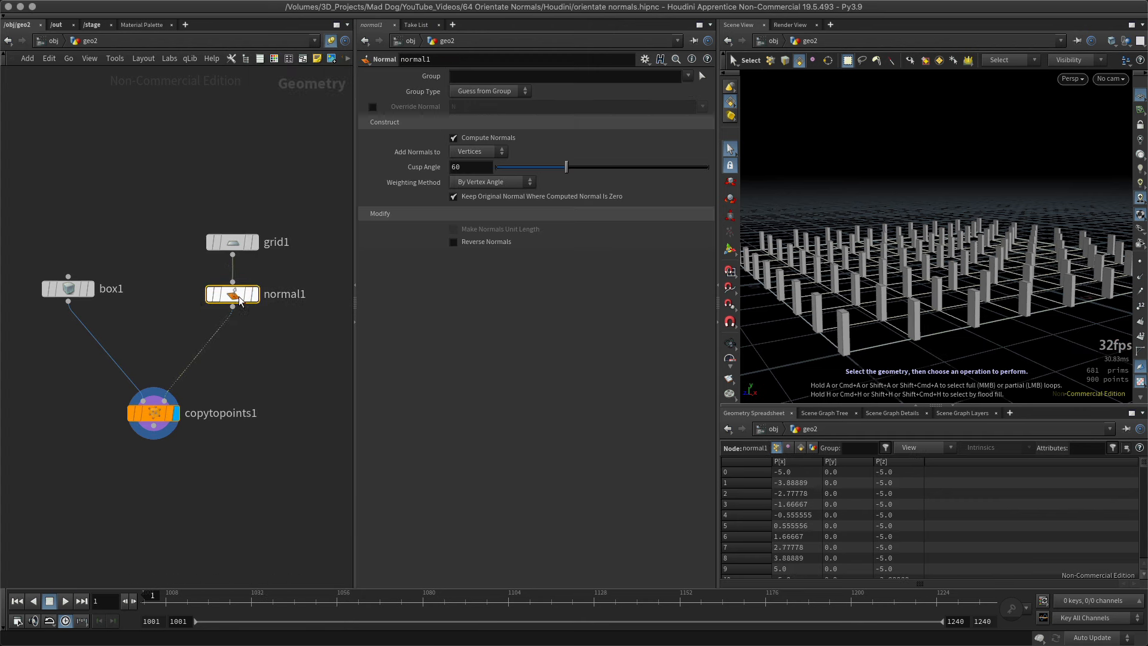
Display the Normal node, add its normals to Points, and show the point normals on the grid.
click(256, 294)
click(487, 152)
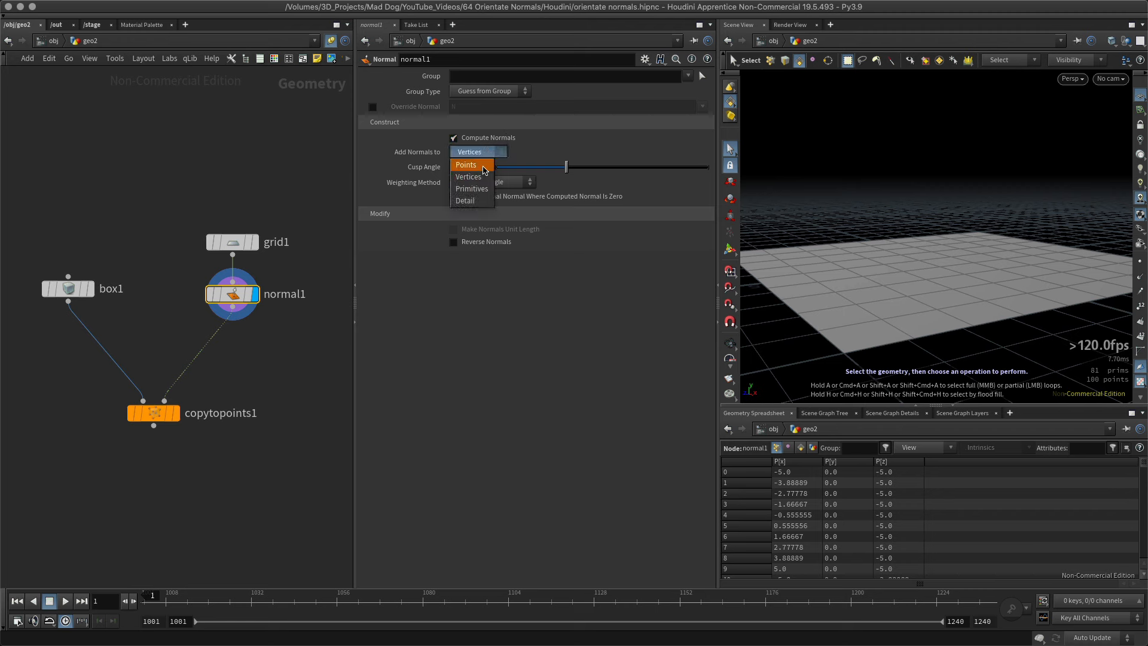
click(472, 142)
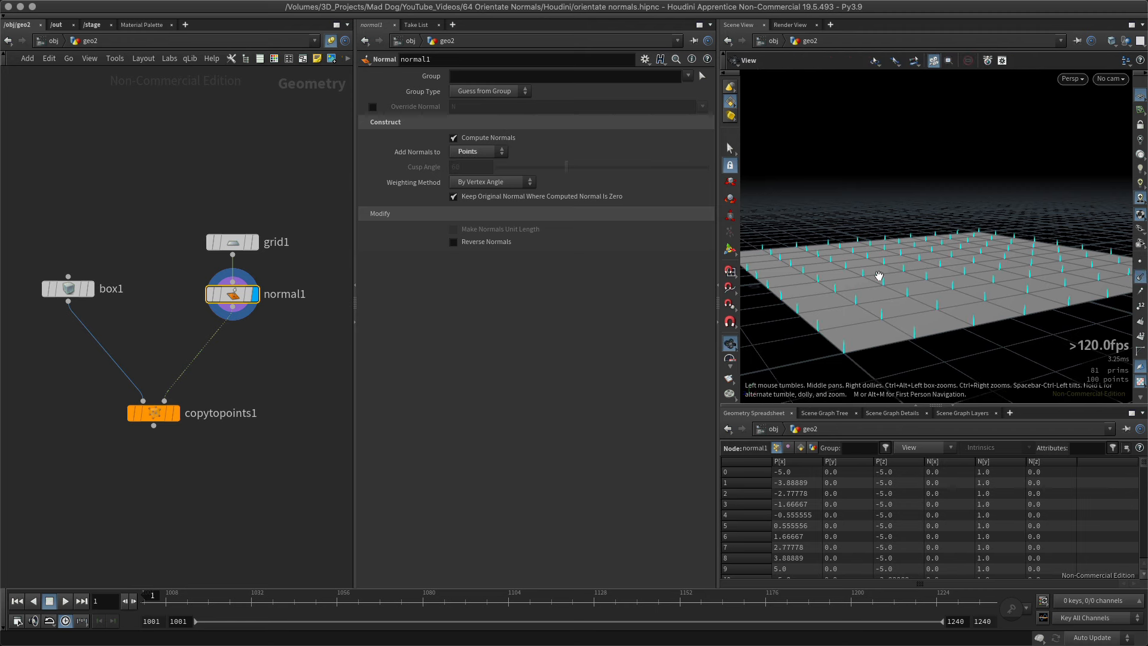
alt+right_drag(825, 309, 910, 302)
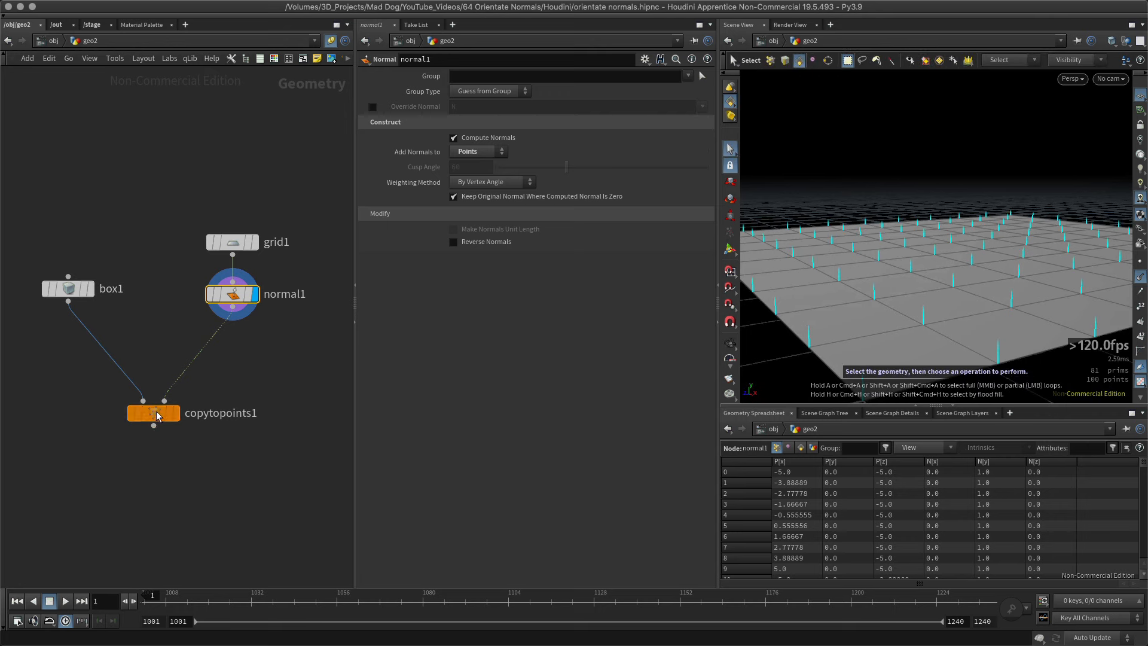
Move Copy to Points lower, insert a Transform node between the Normal node and Copy to Points, and display it.
drag(154, 413, 149, 504)
key(Tab)
text(trans)
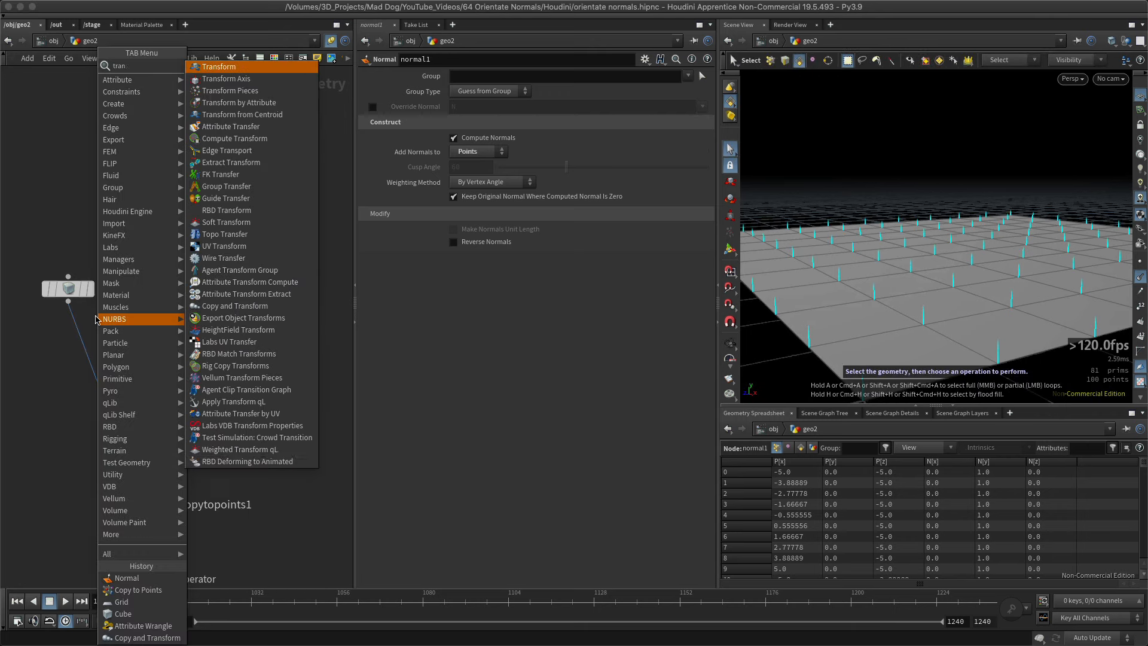
click(218, 68)
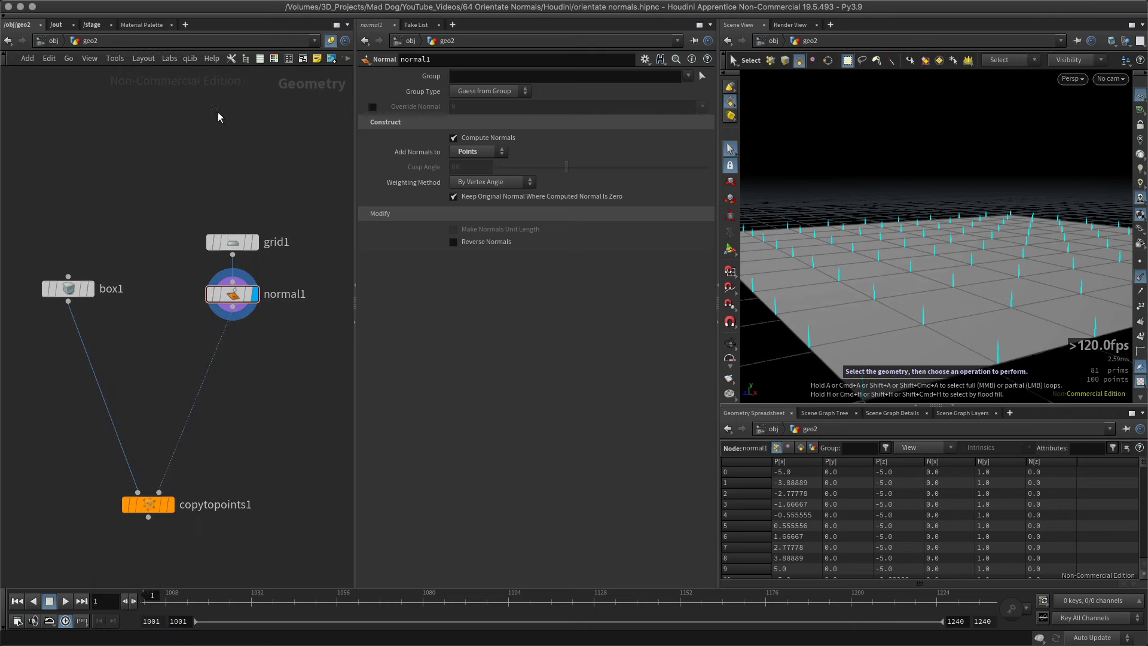
click(192, 385)
drag(192, 384, 239, 377)
click(251, 374)
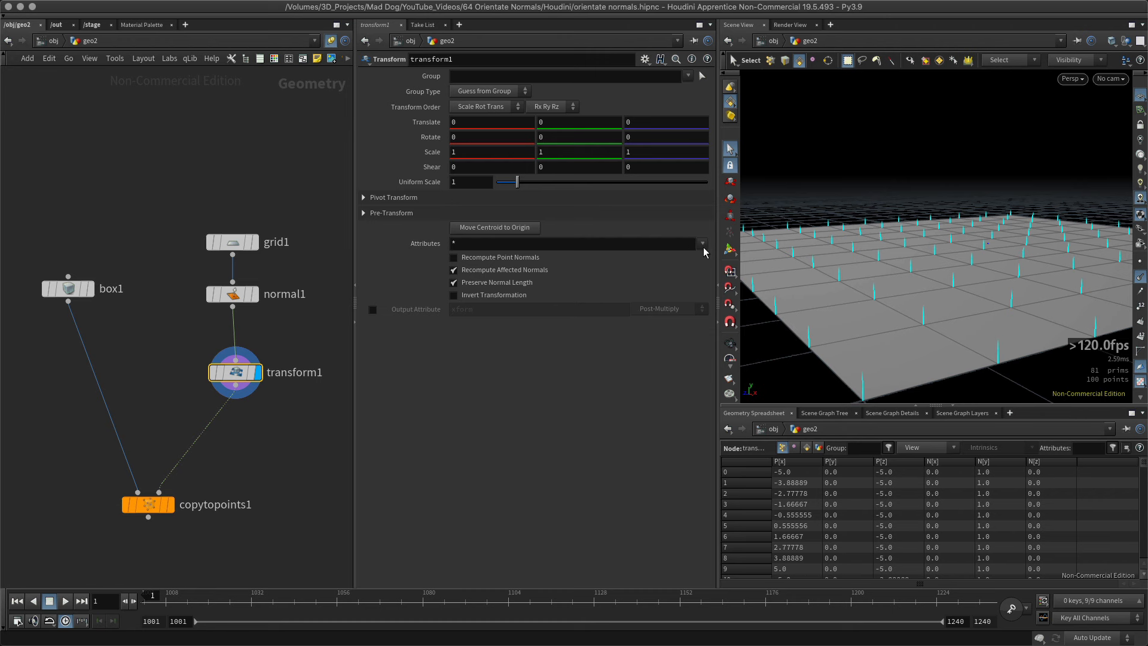
Try rotating the whole grid 30 degrees about X with the Transform node, and reset the rotation to 0.
click(706, 242)
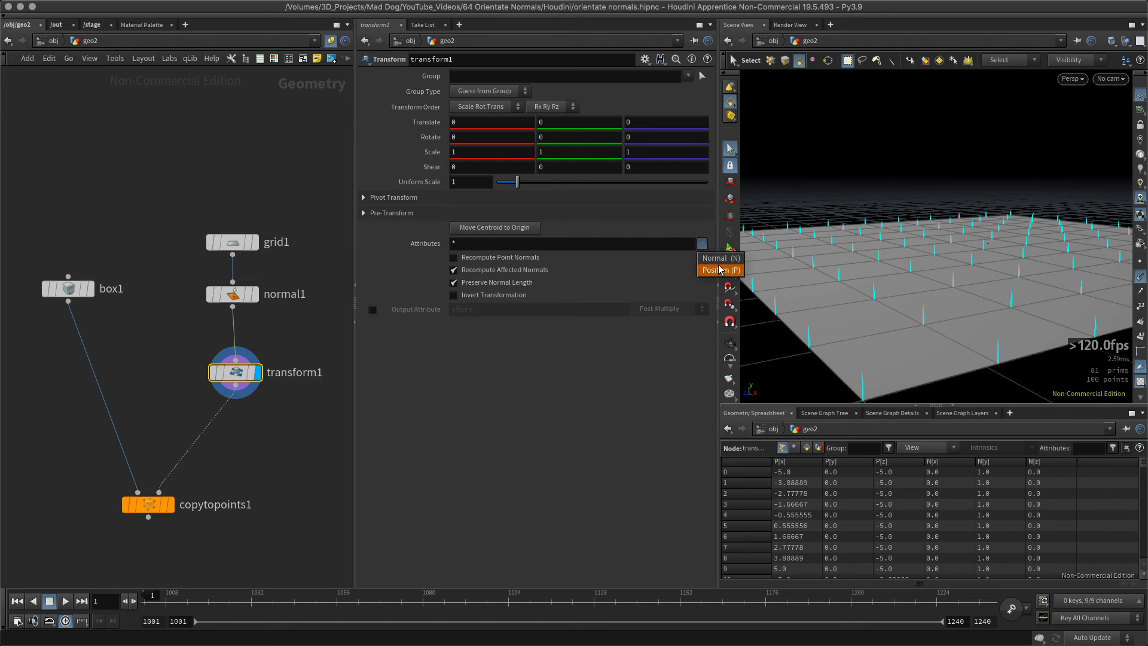
click(616, 210)
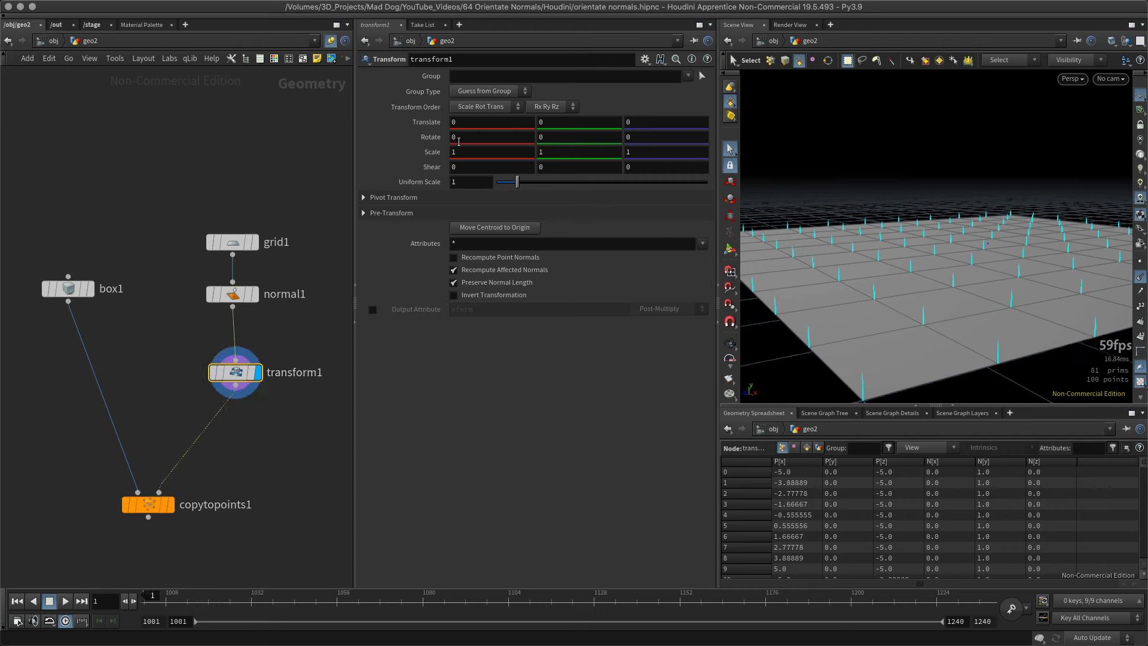
middle_drag(458, 142, 497, 107)
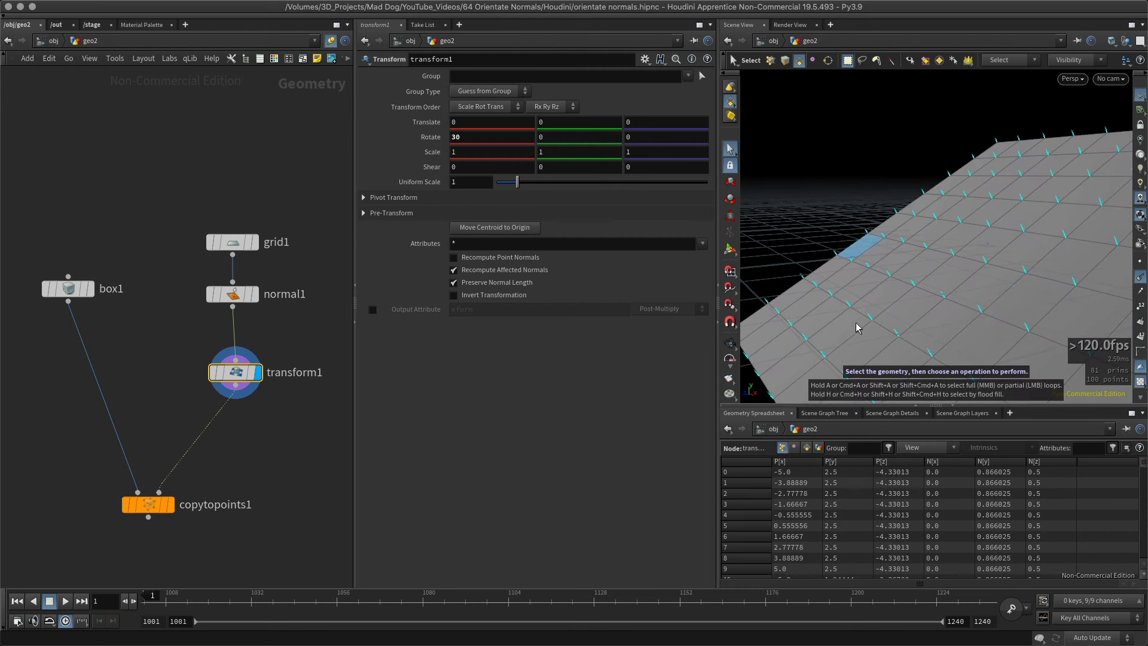
drag(478, 137, 409, 133)
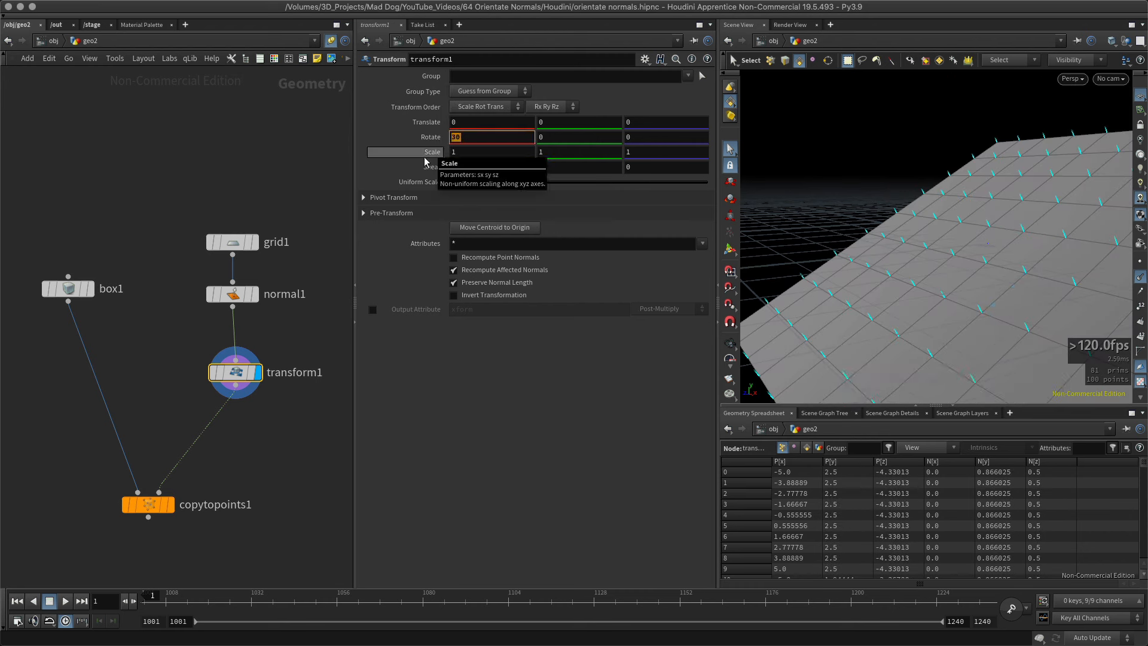
text(0)
key(Return)
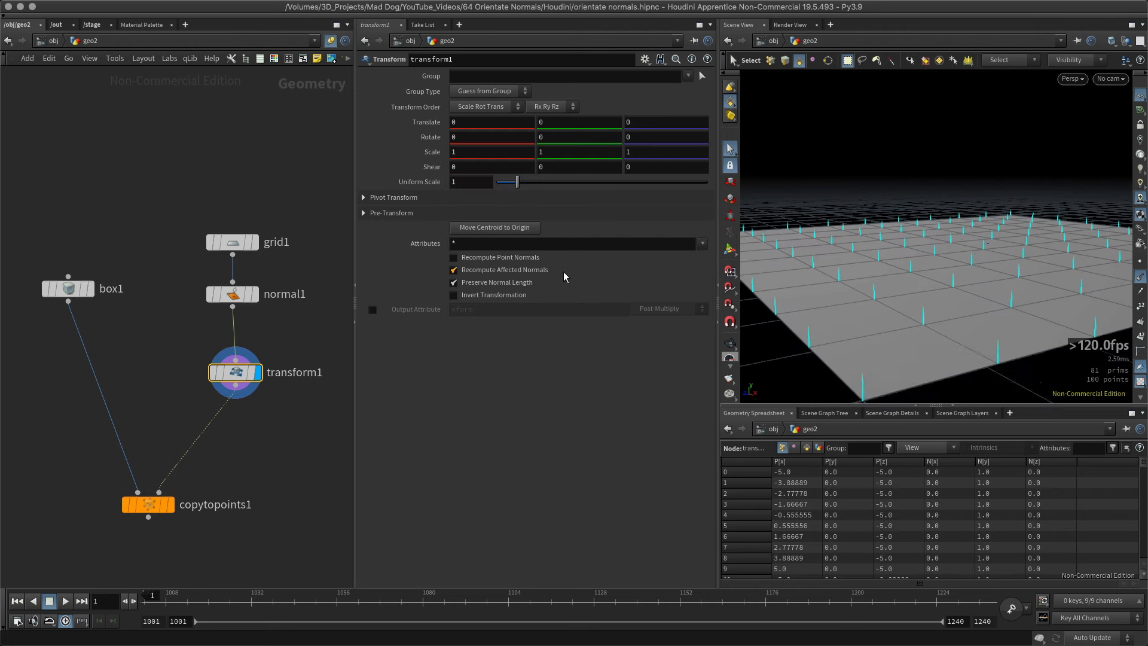
Limit the Transform node's affected attributes to N.
click(470, 244)
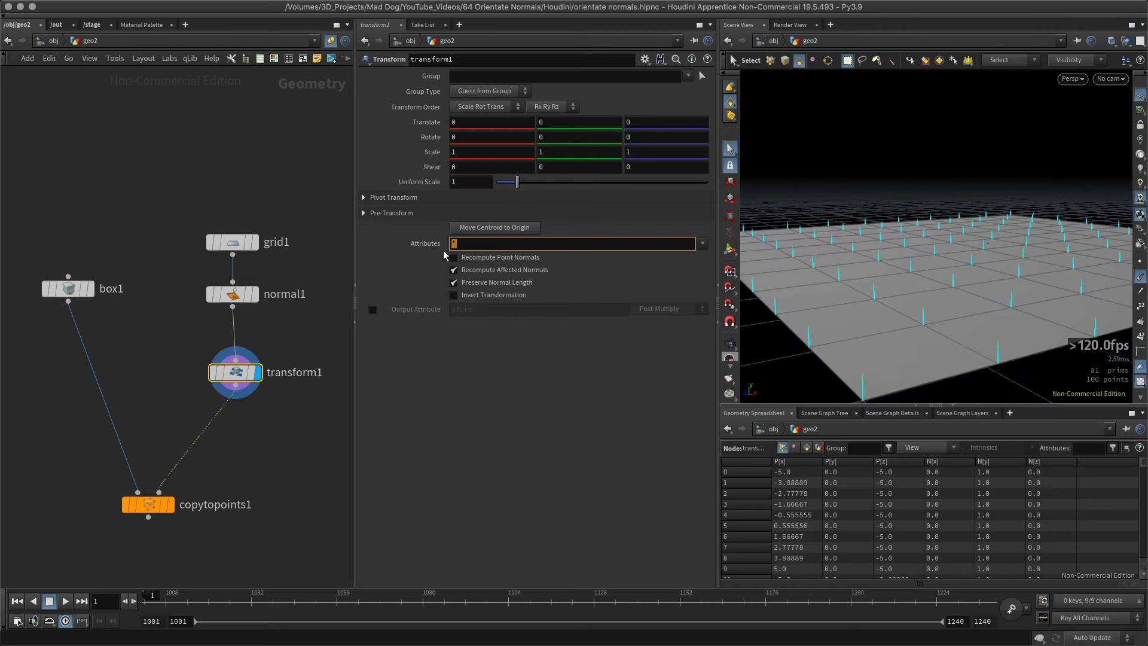
key(Return)
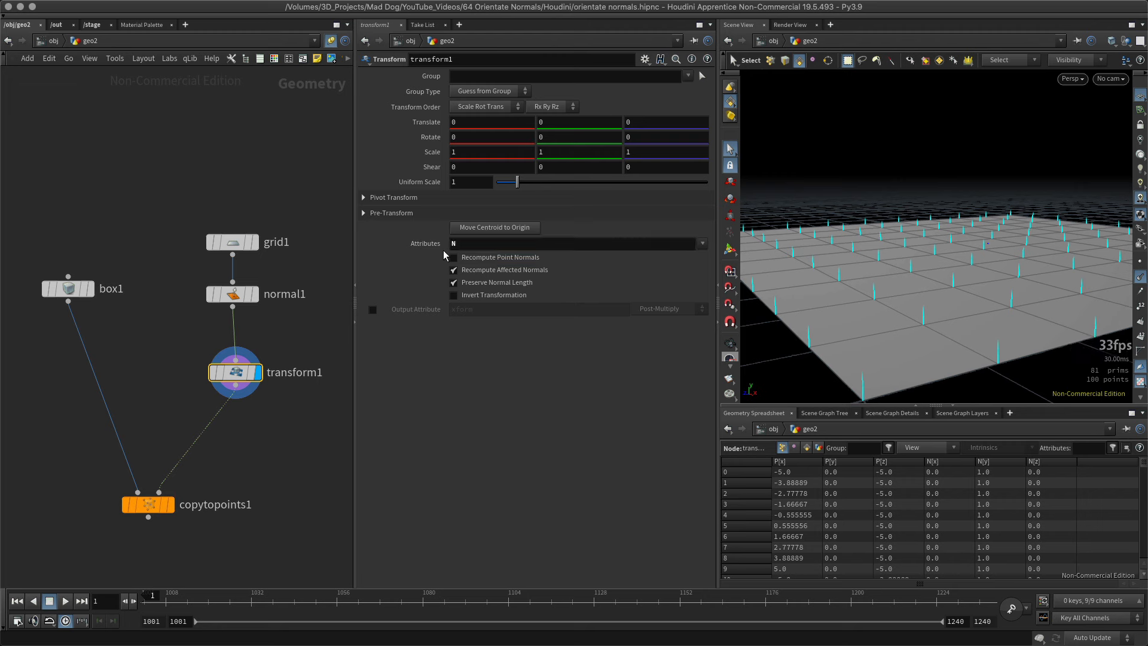
Try rotating only the grid's normals 33 degrees about X, and reset the rotation to 0.
middle_drag(451, 137, 520, 106)
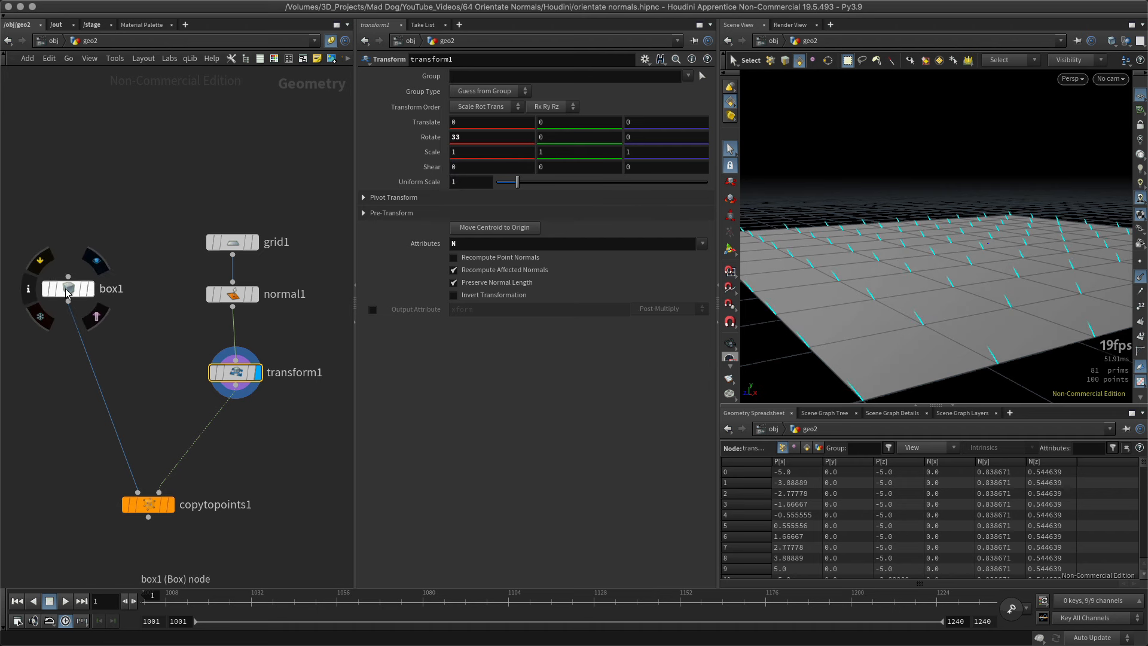
drag(469, 137, 431, 139)
text(0)
key(Return)
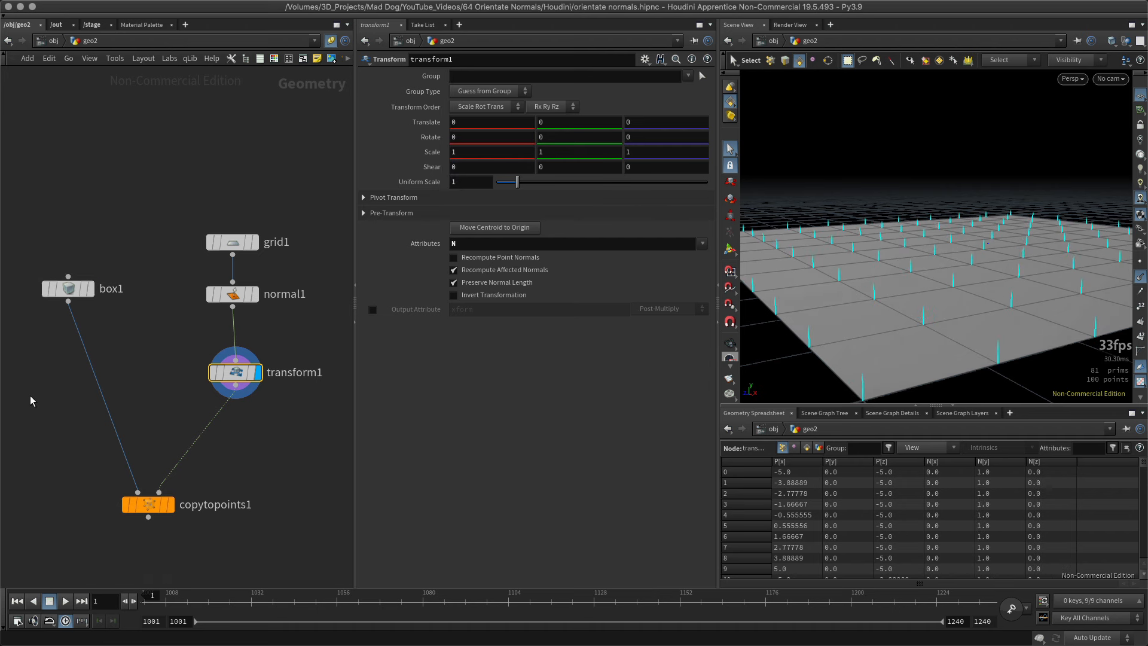
Display the Copy to Points result and hide the point normals.
click(172, 505)
key(Escape)
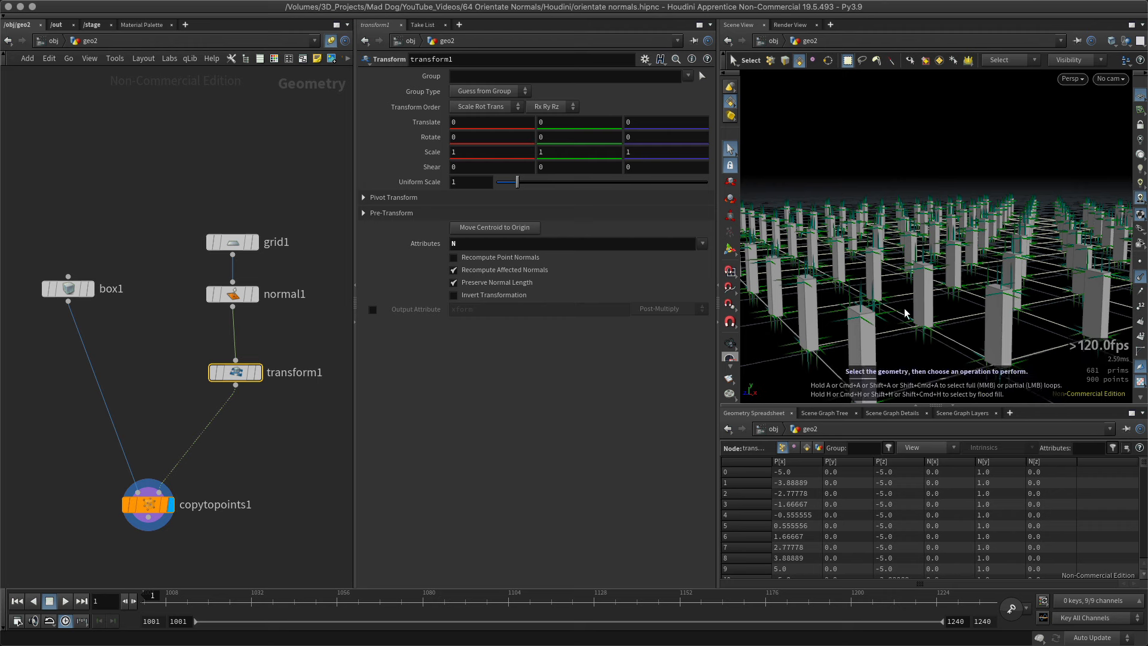
alt+drag(914, 270, 902, 252)
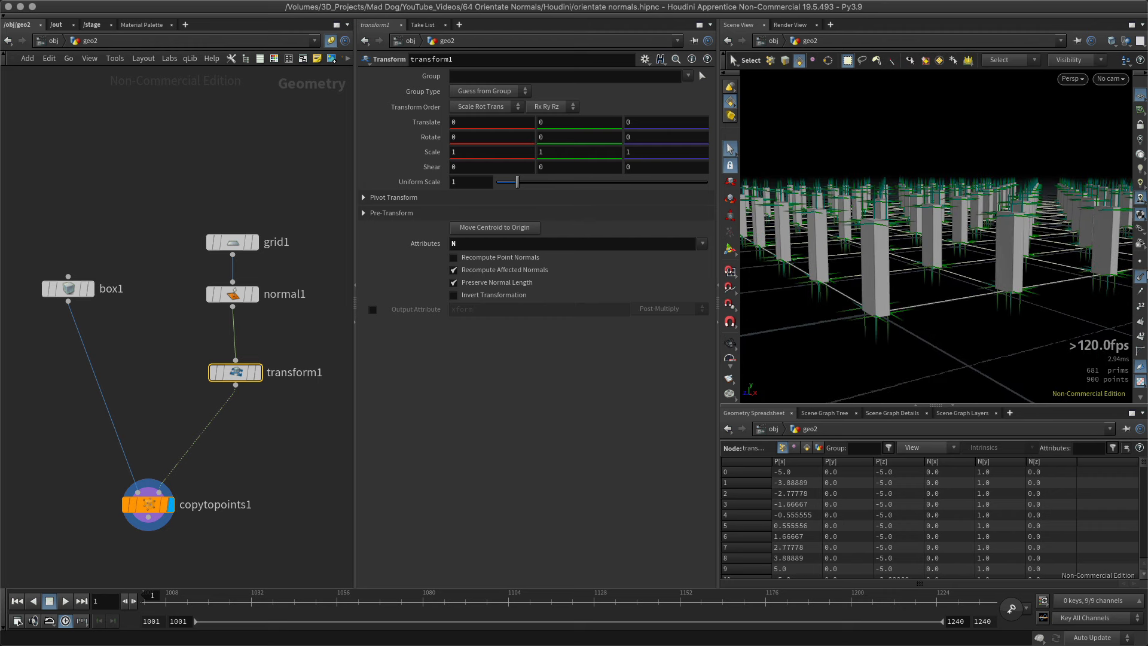
click(1140, 278)
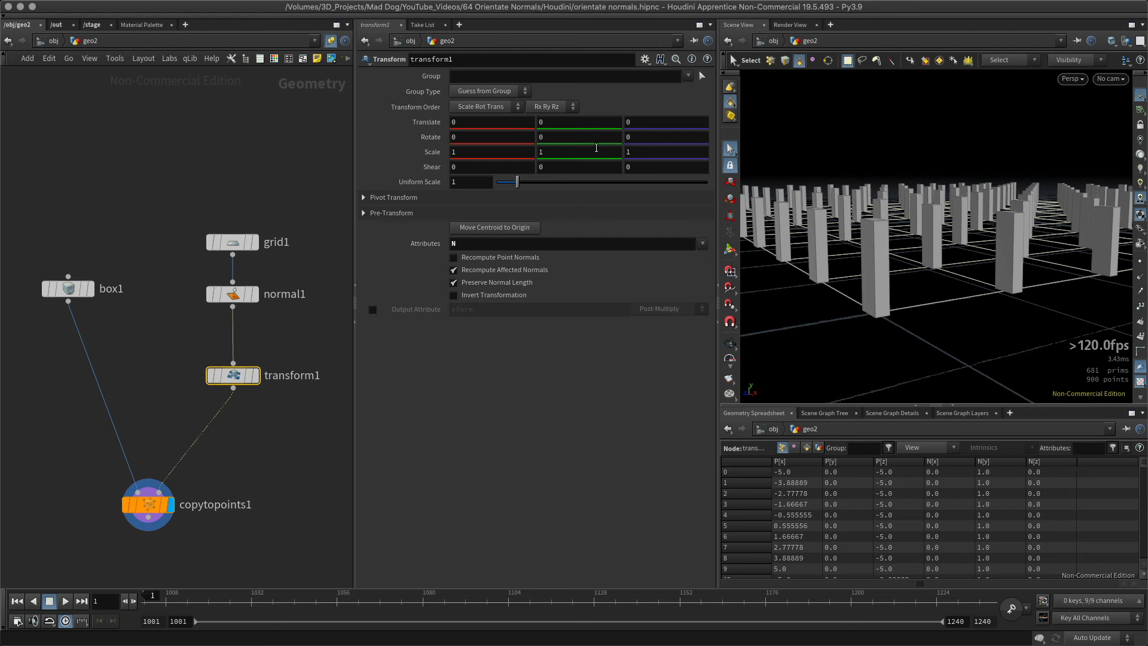
Try translating the normals along X by 130 and 90, checking them on the displayed Transform node with point normals shown.
middle_drag(454, 124, 454, 82)
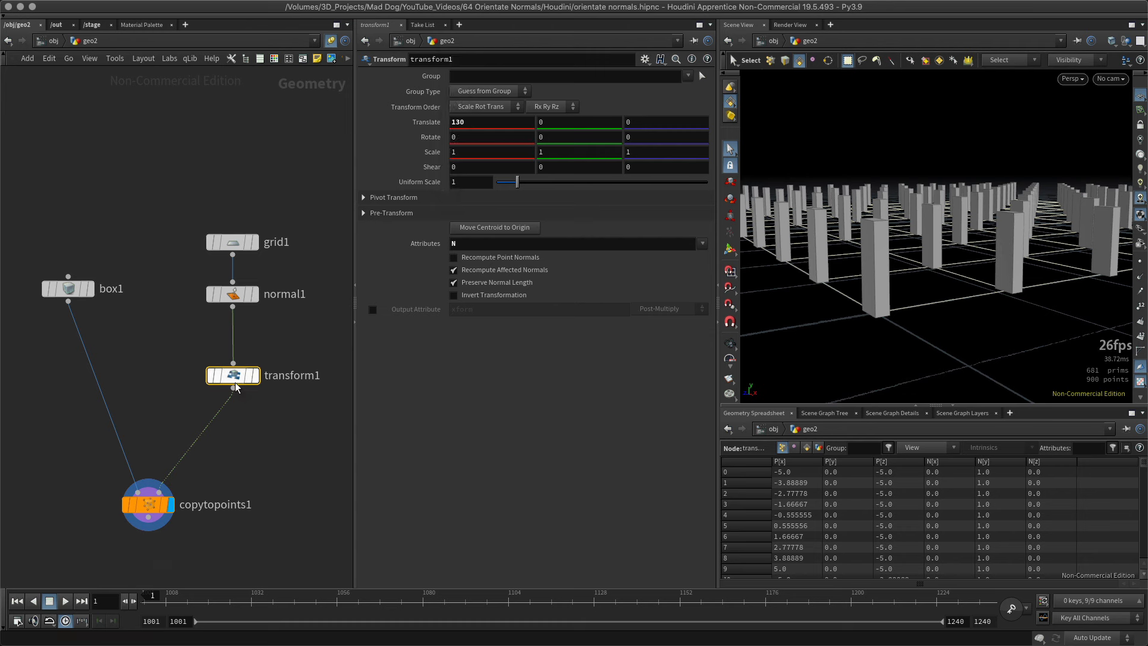
click(258, 381)
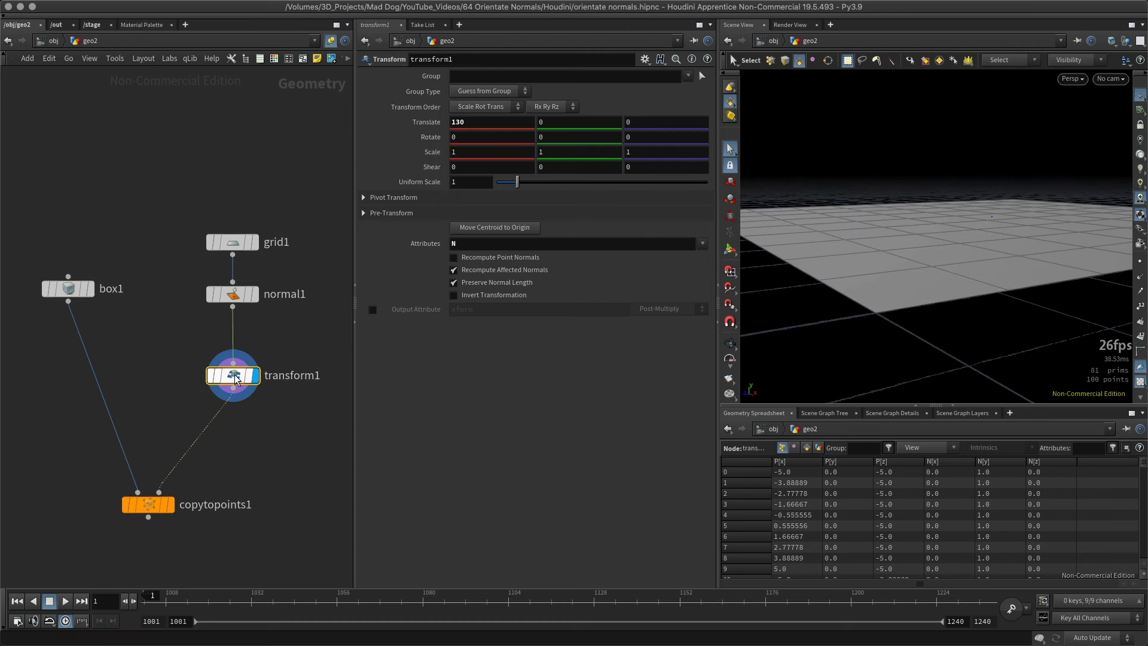
click(1140, 275)
middle_drag(457, 121, 421, 83)
Save the scene and undo the Transform node's X translation.
key(ctrl+s)
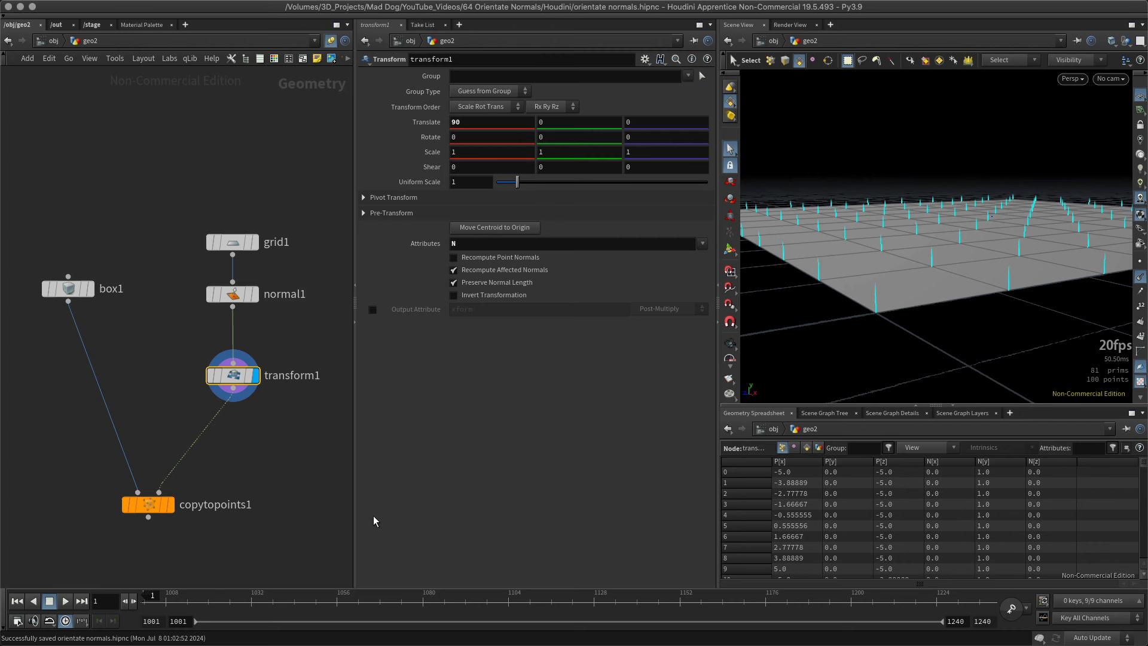
middle_drag(308, 299, 284, 313)
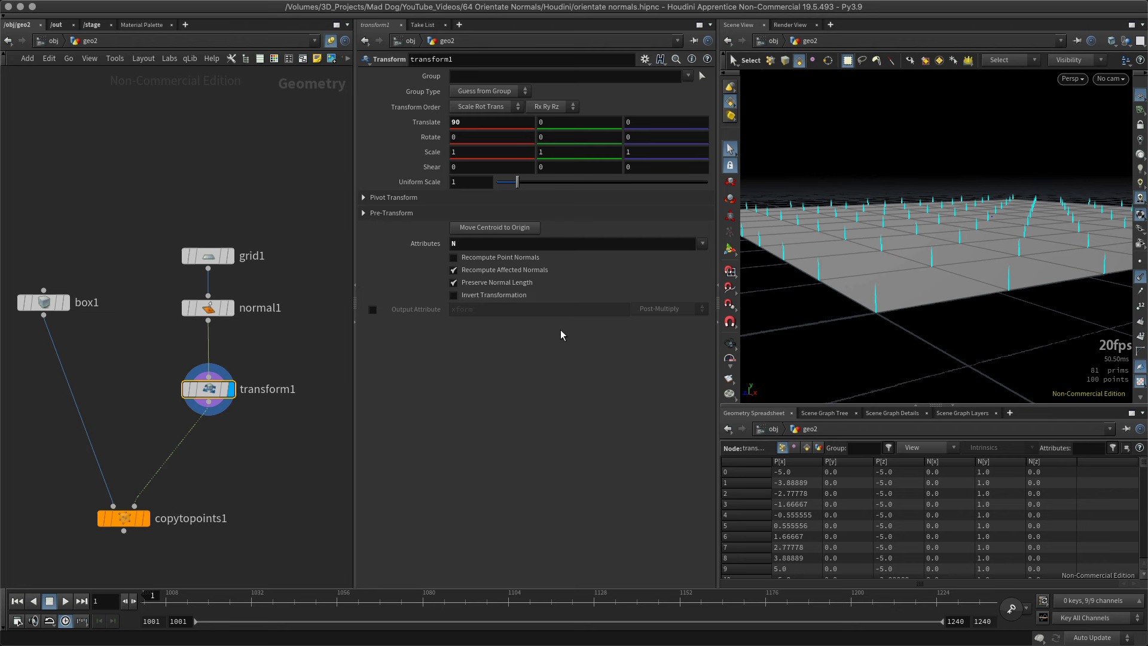
key(ctrl+z)
Try rotating the normals about X on the grid and with Copy to Points displayed, undoing each rotation.
middle_drag(451, 135, 487, 99)
key(ctrl+z)
click(146, 518)
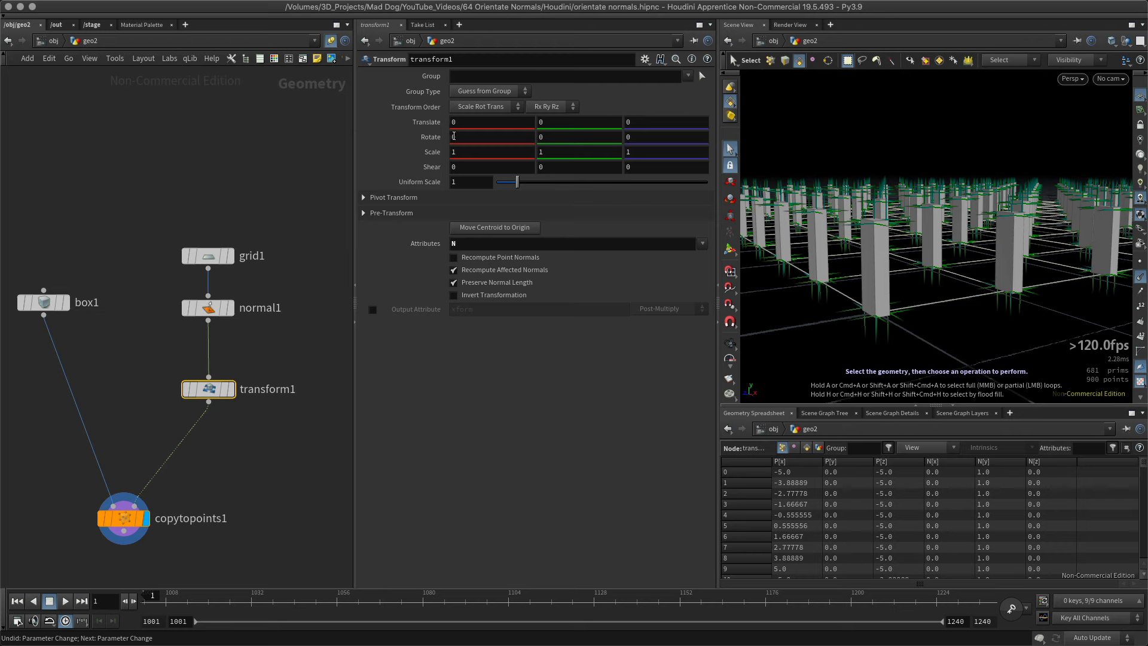
middle_drag(454, 135, 441, 93)
key(super+z)
Hide the point normals on the copied boxes and return to the Select tool.
click(1140, 276)
key(Escape)
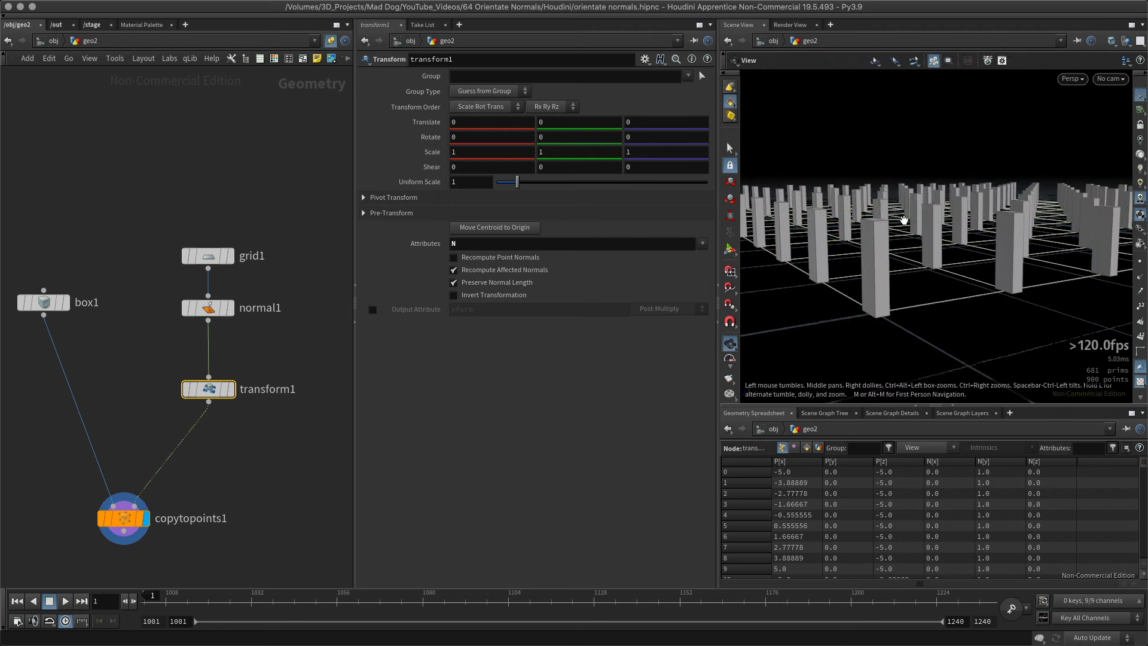
key(s)
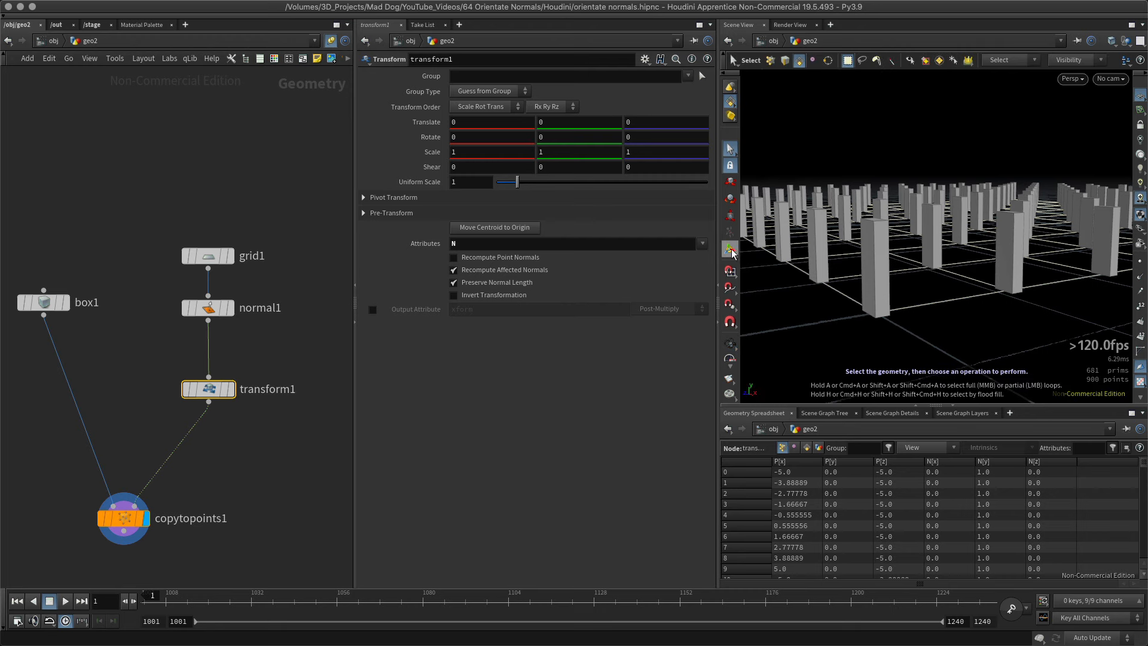
Show the Transform node's viewport handle and rotate the normals about 44 degrees around X with it.
click(730, 250)
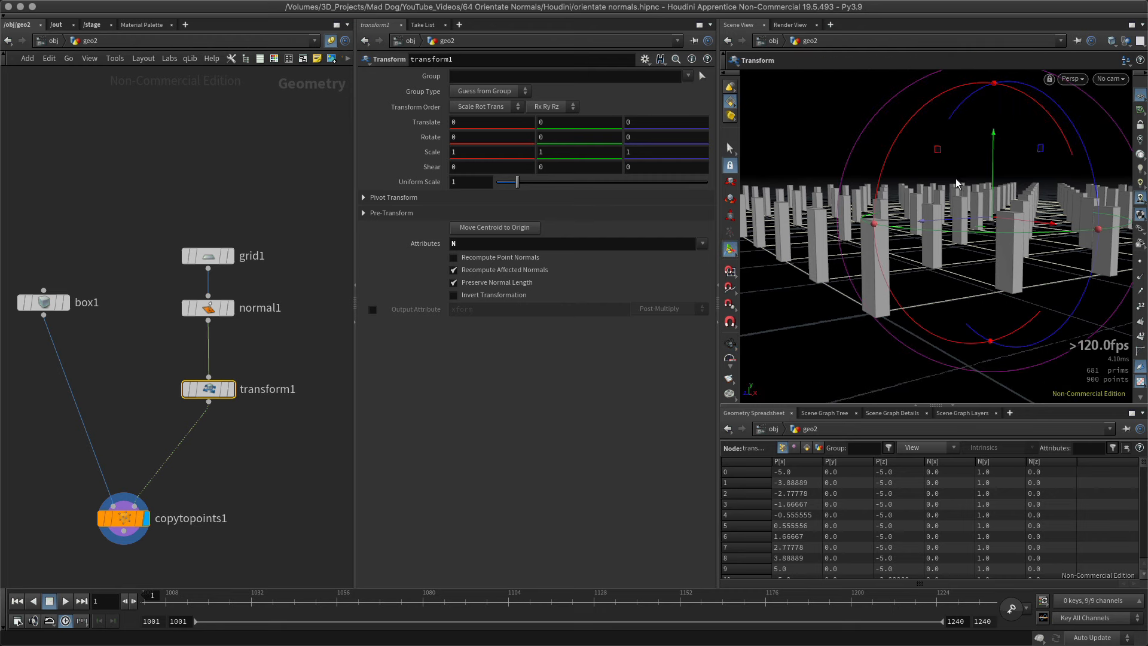
drag(962, 111, 1013, 185)
key(ctrl+z)
key(Escape)
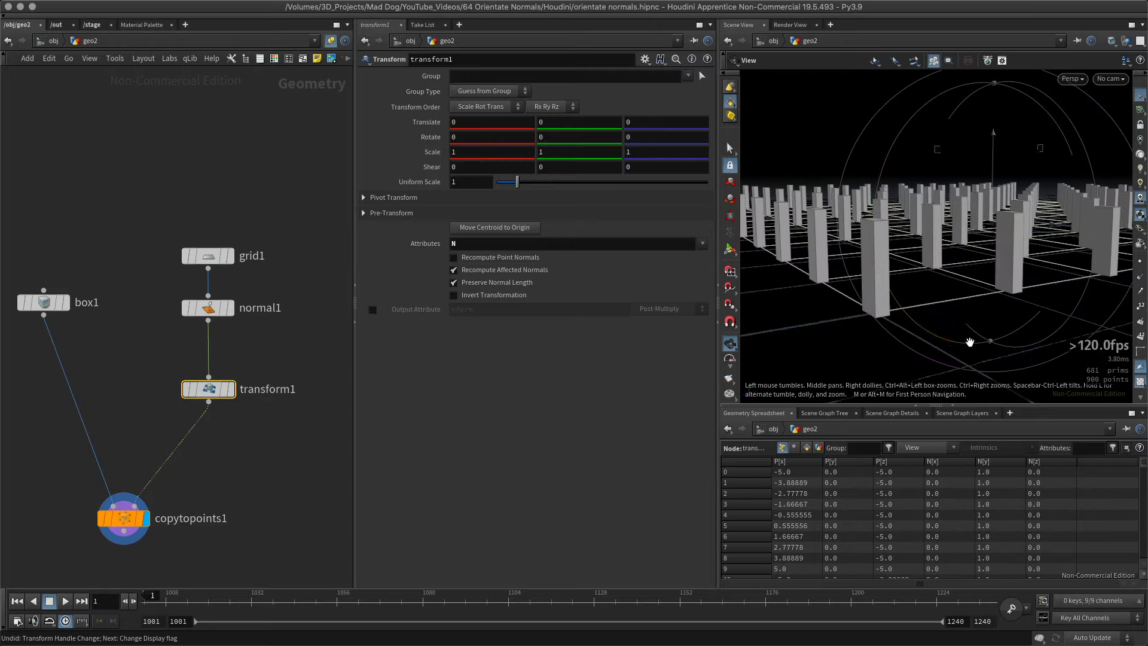
alt+right_drag(830, 350, 664, 363)
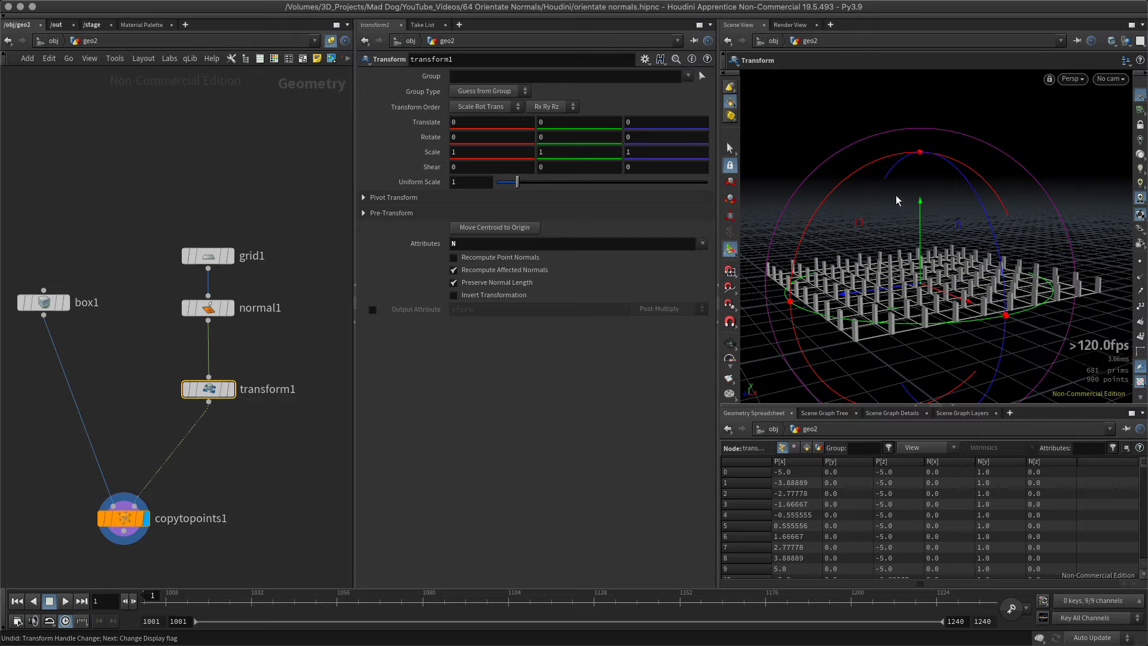
key(Return)
drag(820, 213, 878, 305)
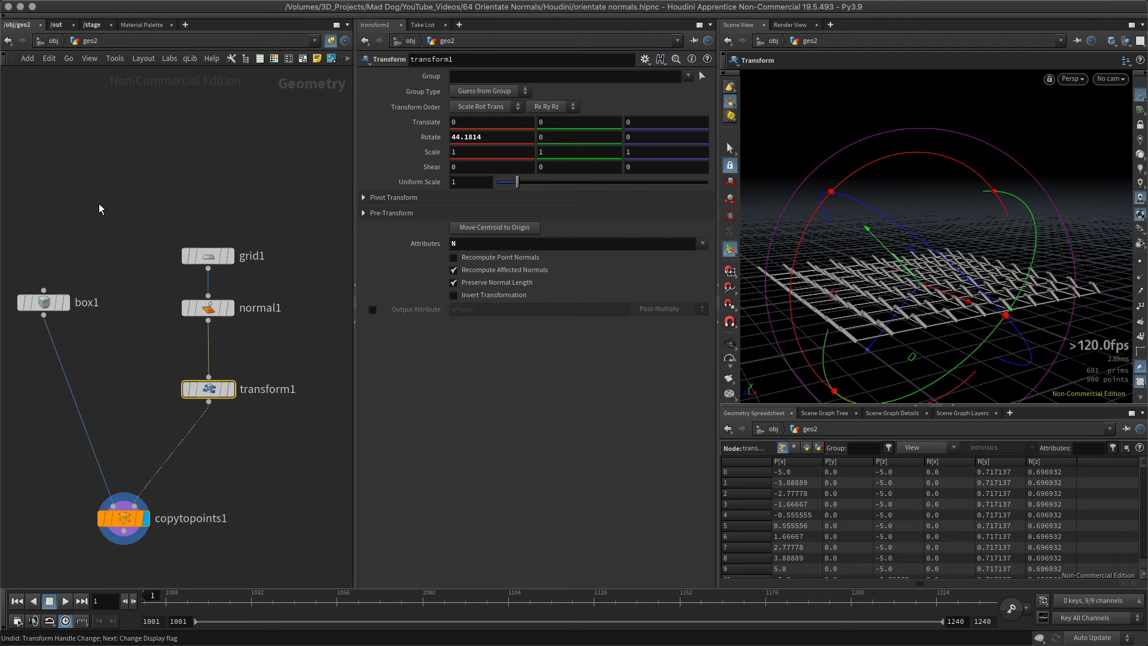
Select the box node and move it level with the Normal node in the network.
drag(12, 251, 104, 338)
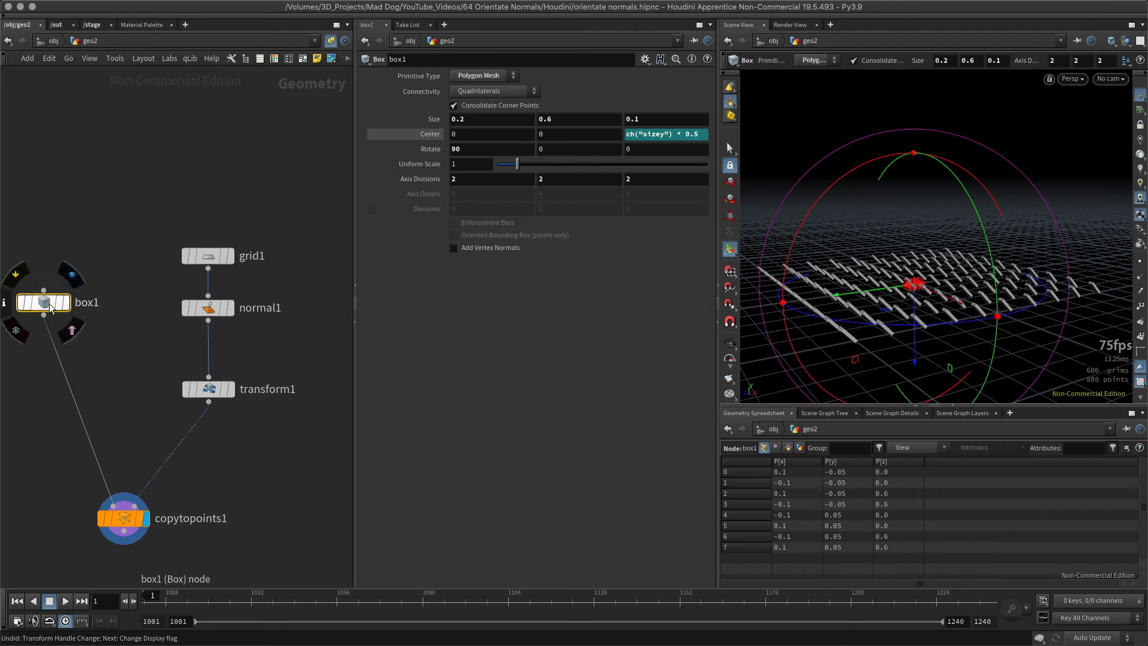
drag(55, 307, 61, 312)
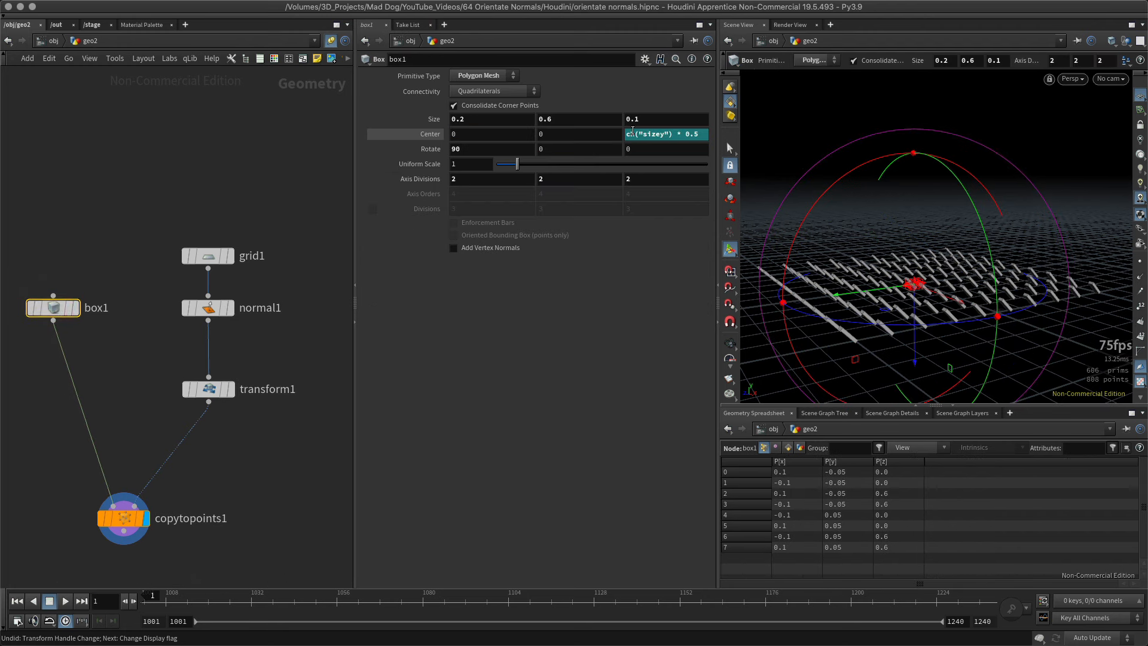